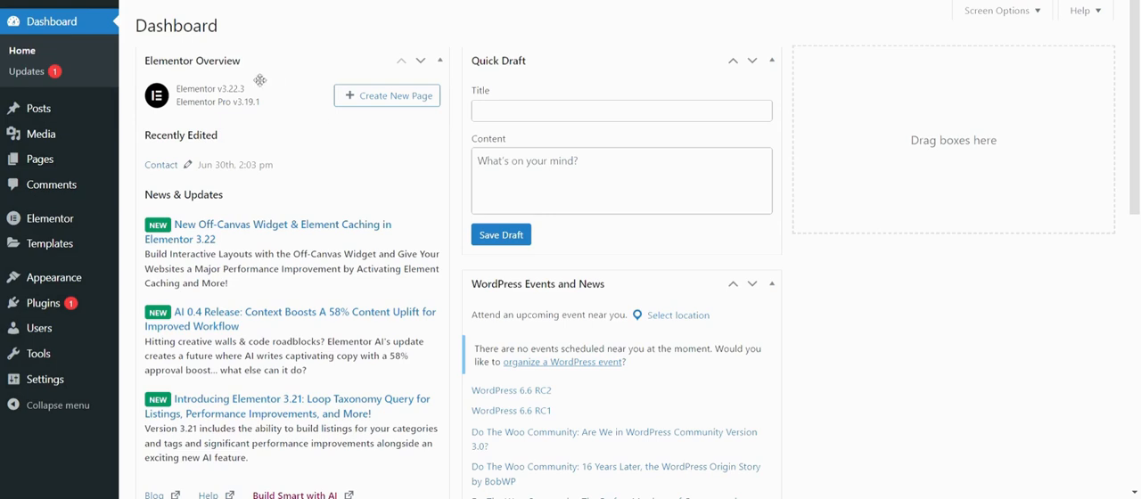
Step: Open the Theme Builder and create a new Footer template
{"action": "mouse_move", "coordinate": [71, 246]}
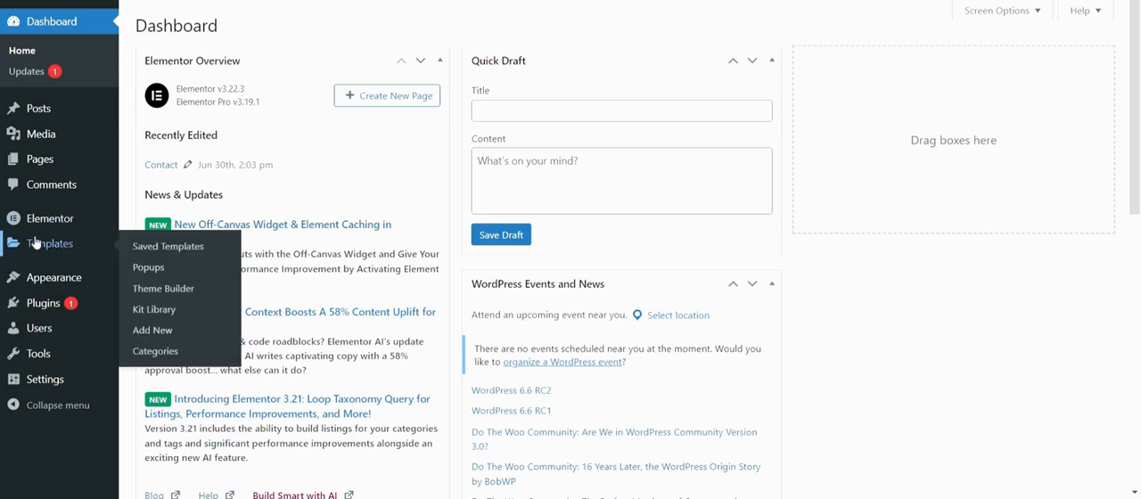
{"action": "left_click", "coordinate": [173, 291]}
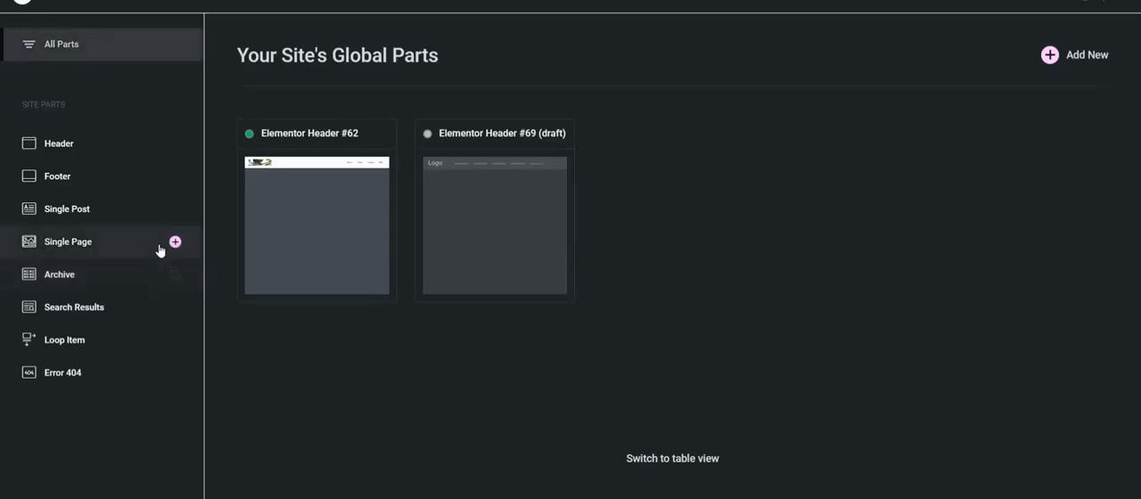
{"action": "left_click", "coordinate": [58, 177]}
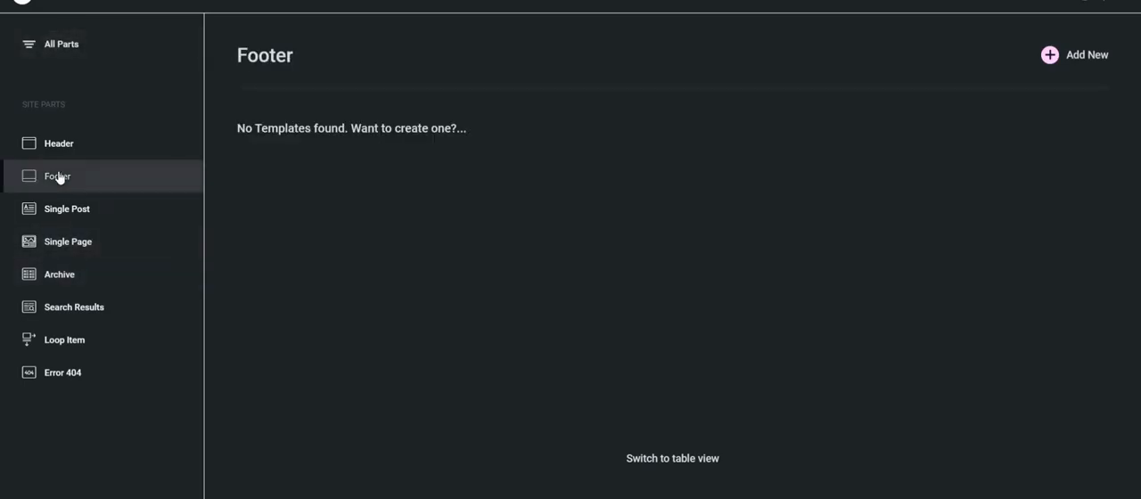
{"action": "left_click", "coordinate": [1072, 60]}
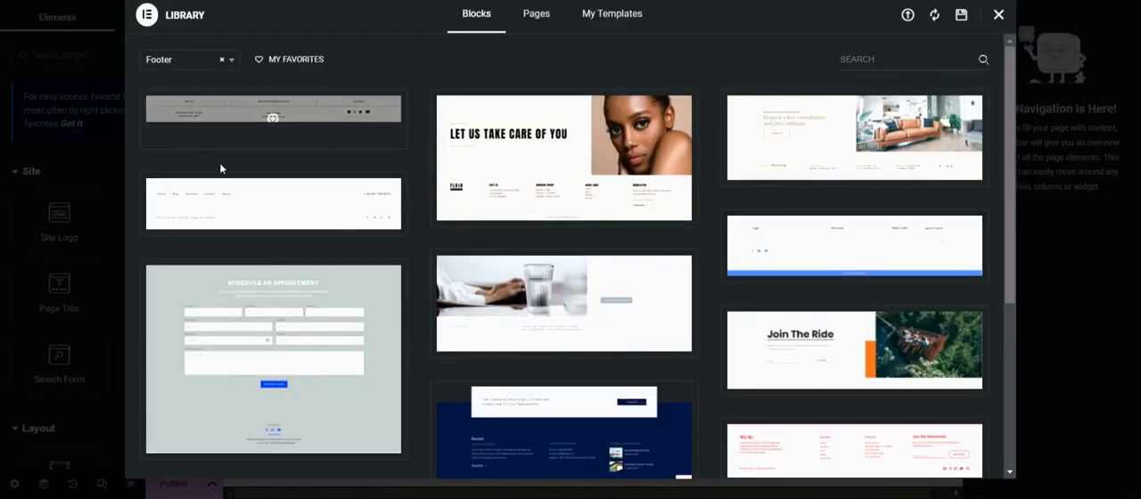
Step: Browse the library's page designs and saved templates, and close the library without inserting anything
{"action": "mouse_move", "coordinate": [517, 167]}
{"action": "left_click", "coordinate": [540, 16]}
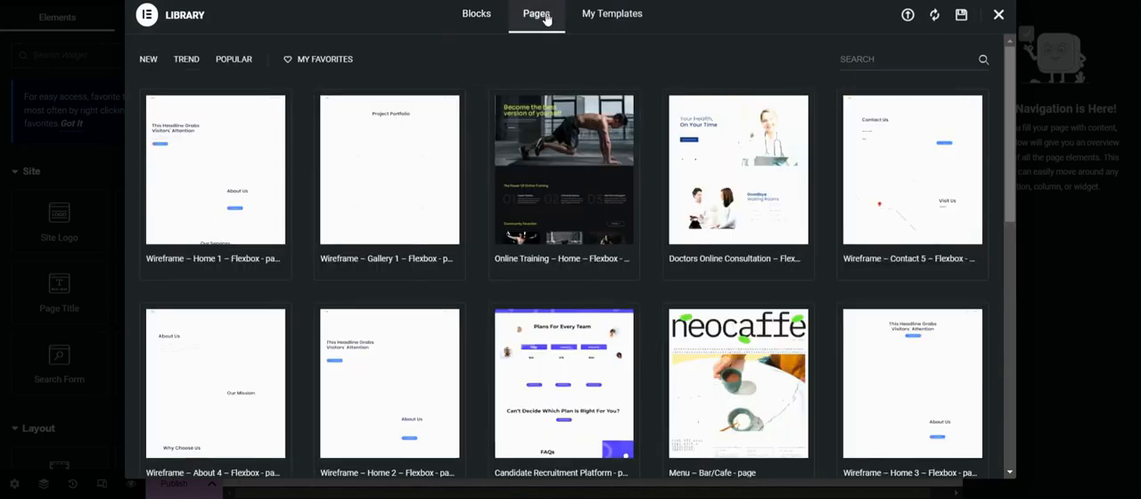
{"action": "left_click", "coordinate": [612, 13]}
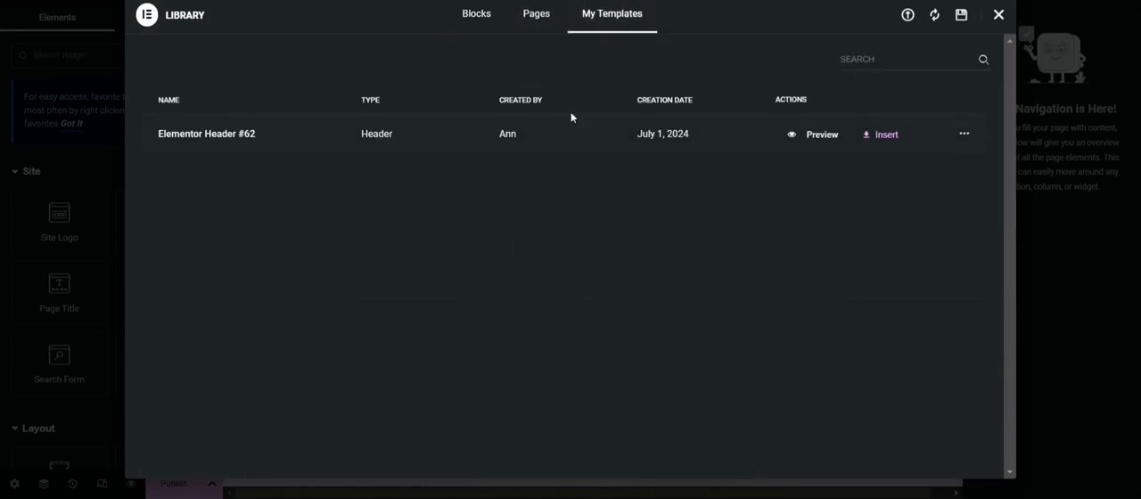
{"action": "left_click", "coordinate": [1004, 18]}
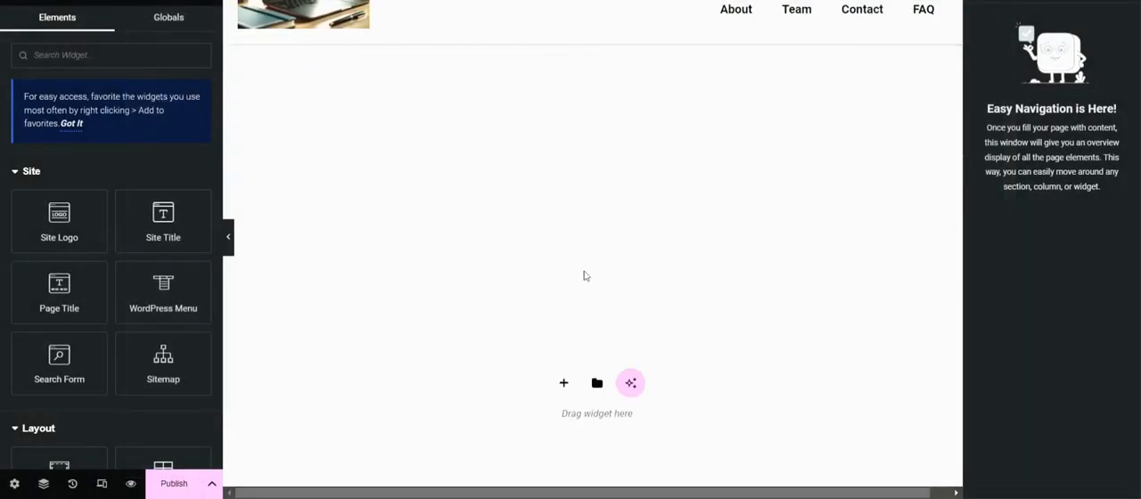
Step: Add a new flexbox container with a single-column structure to the empty footer
{"action": "left_click", "coordinate": [564, 363]}
{"action": "left_click", "coordinate": [553, 406]}
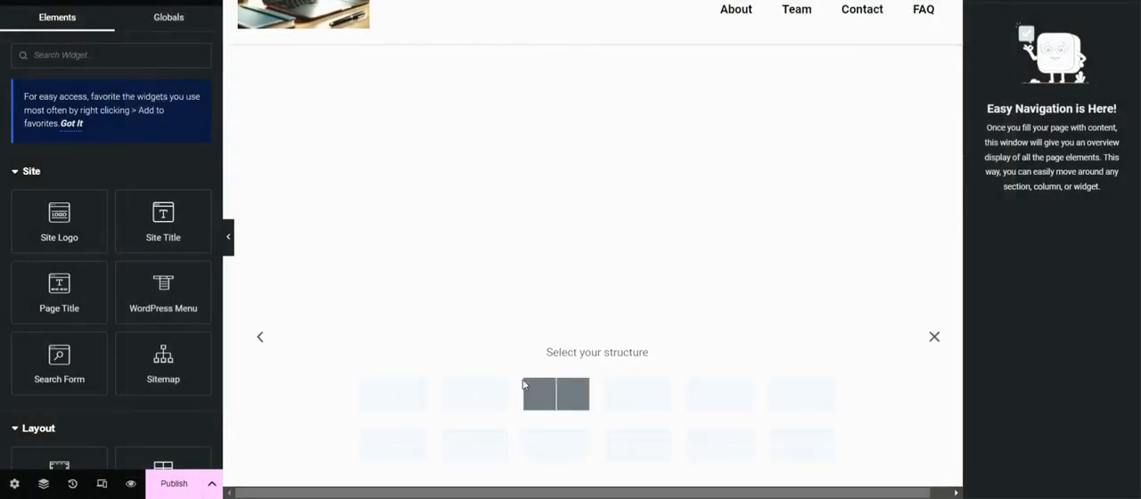
{"action": "left_click", "coordinate": [407, 395]}
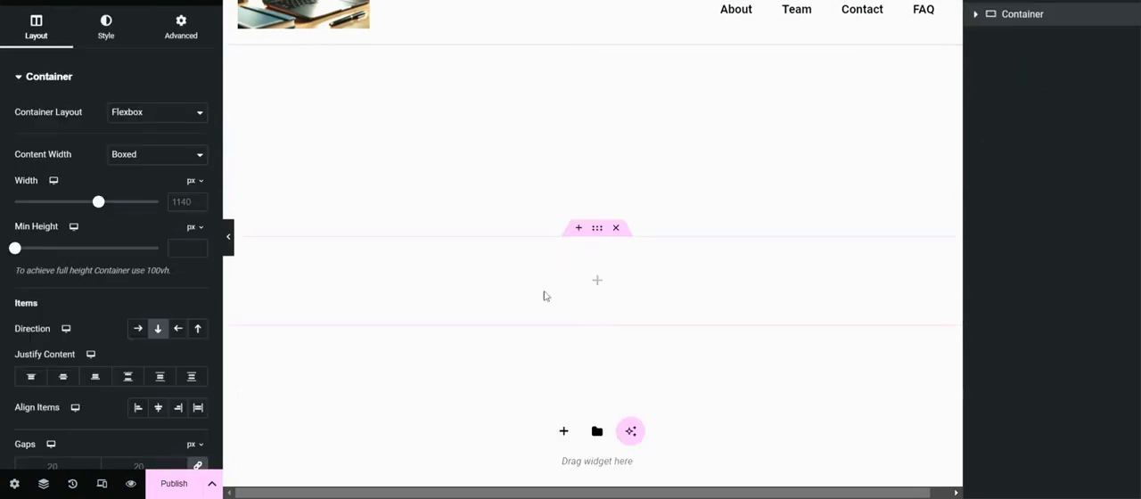
Step: Set the container's content width to Full Width and its minimum height to 350 px
{"action": "left_click", "coordinate": [138, 184]}
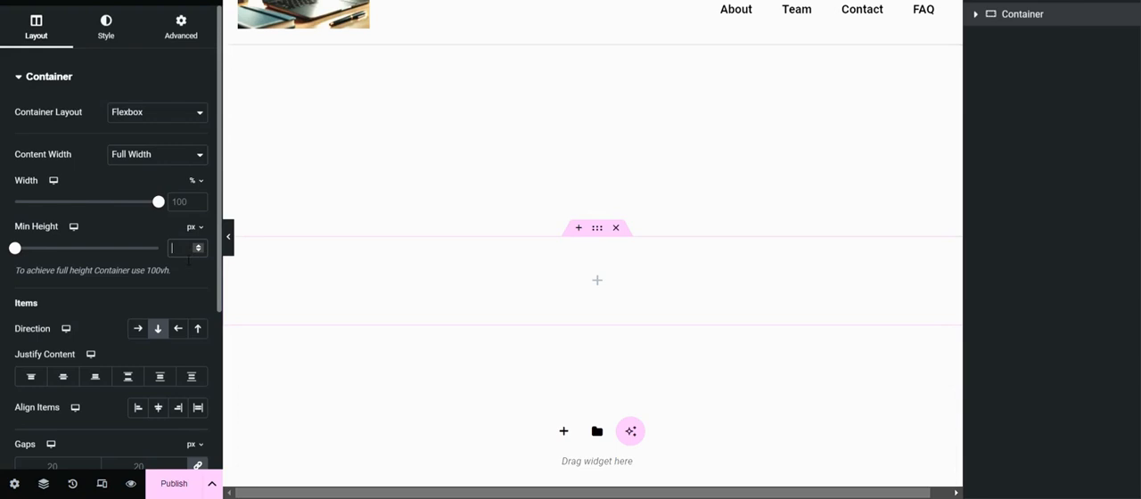
{"action": "type", "text": "350"}
{"action": "scroll", "coordinate": [555, 306], "scroll_direction": "down", "scroll_amount": 2}
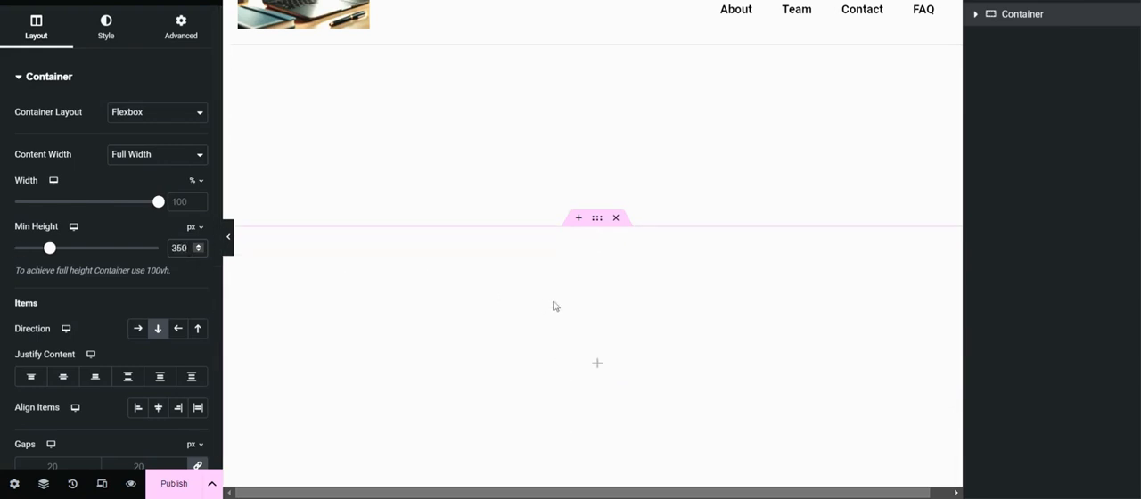
Step: Set the container's items to the horizontal row direction with centered justification
{"action": "scroll", "coordinate": [138, 305], "scroll_direction": "down", "scroll_amount": 2}
{"action": "left_click", "coordinate": [138, 180]}
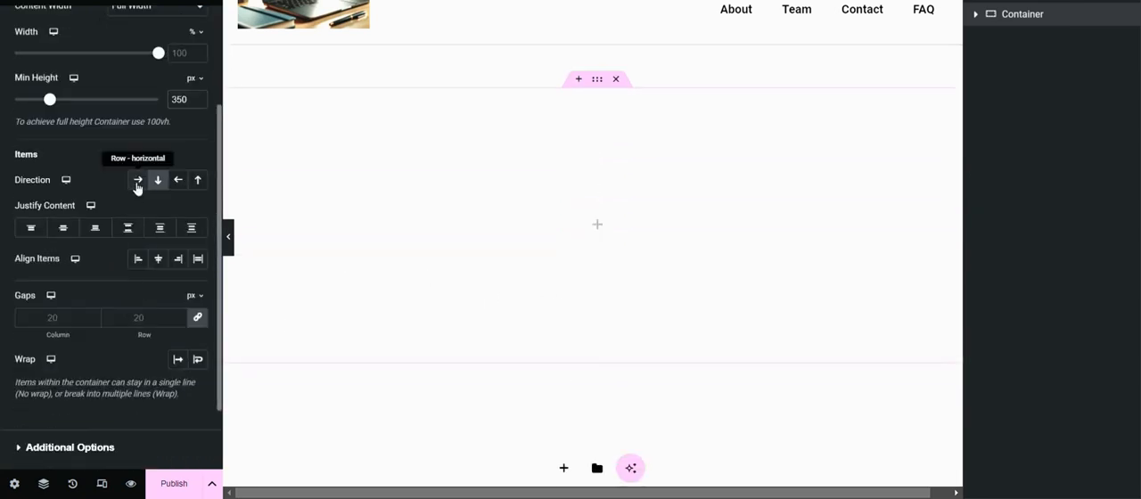
{"action": "left_click", "coordinate": [64, 227]}
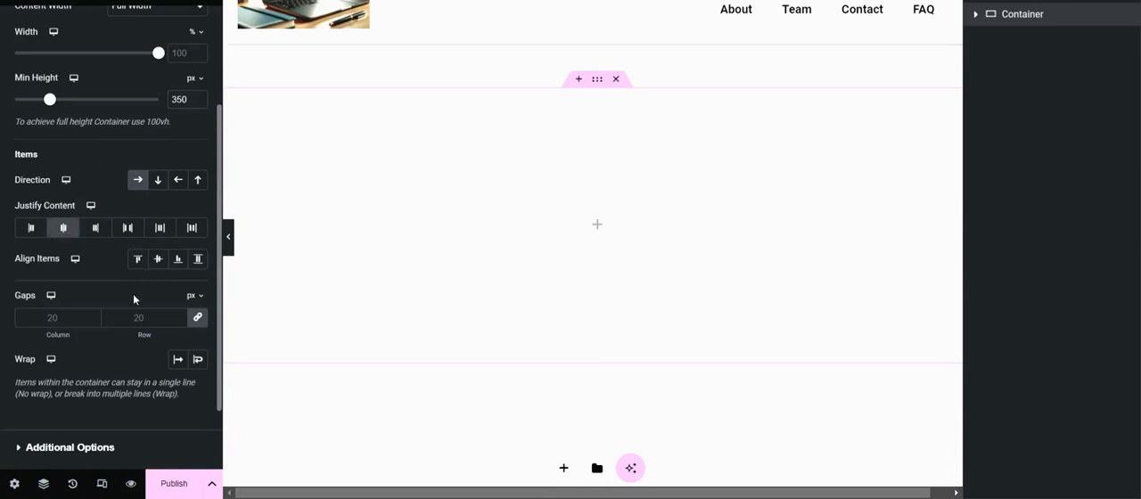
{"action": "scroll", "coordinate": [134, 297], "scroll_direction": "down", "scroll_amount": 2}
{"action": "left_click", "coordinate": [24, 362]}
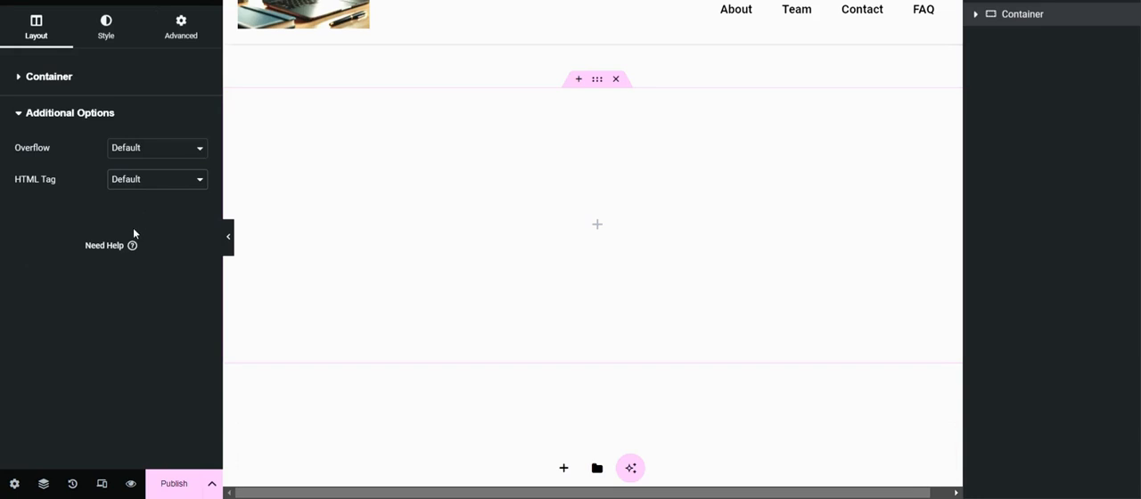
{"action": "left_click", "coordinate": [41, 112]}
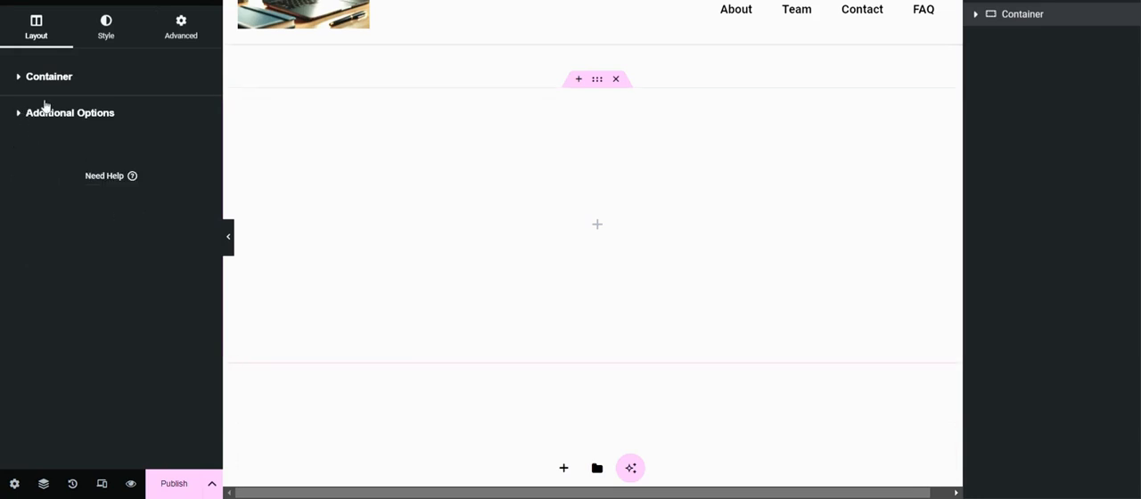
Step: Give the footer container a classic background in near-black #030303
{"action": "left_click", "coordinate": [106, 38]}
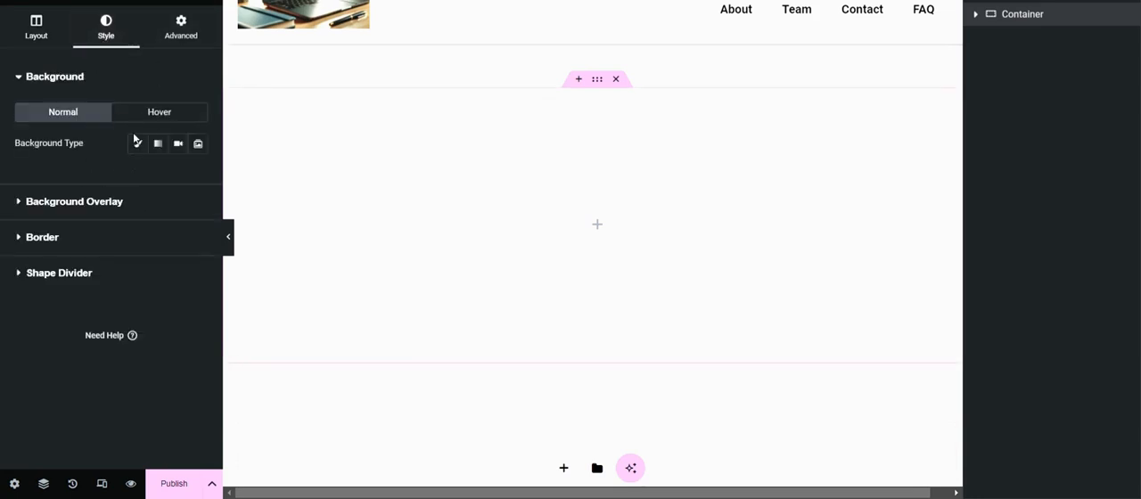
{"action": "left_click", "coordinate": [137, 143]}
{"action": "left_click", "coordinate": [198, 177]}
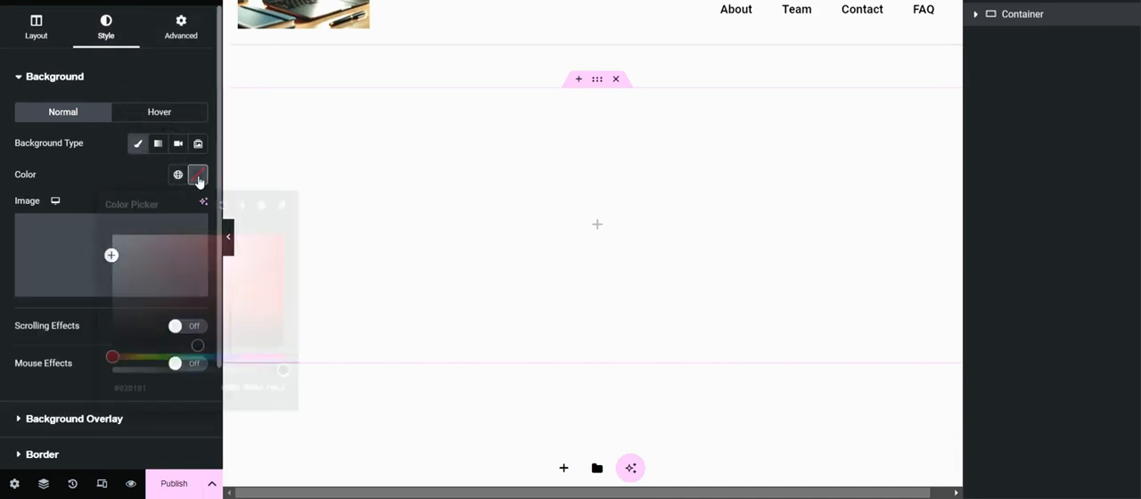
{"action": "left_click_drag", "start_coordinate": [200, 350], "coordinate": [112, 346]}
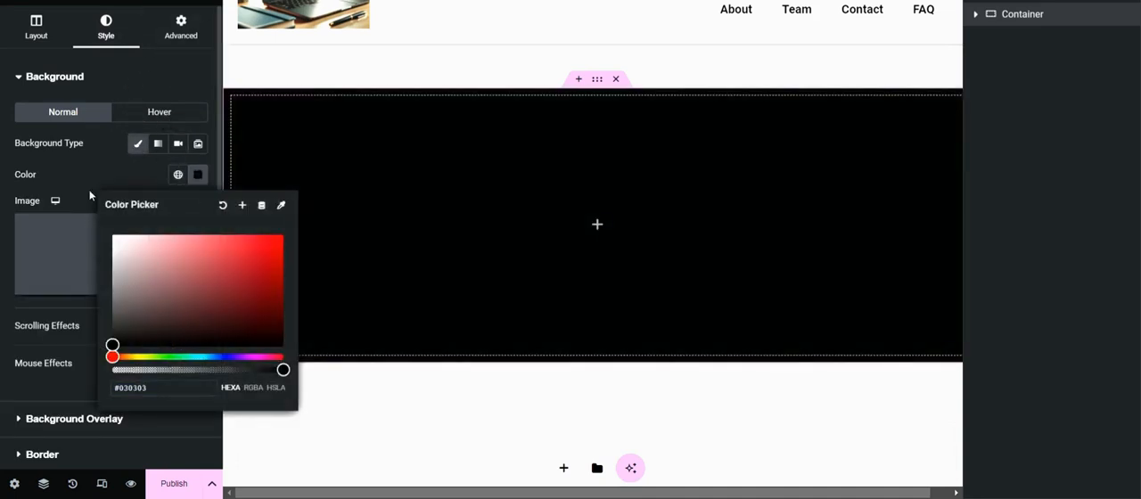
{"action": "left_click", "coordinate": [89, 190]}
{"action": "scroll", "coordinate": [126, 257], "scroll_direction": "down", "scroll_amount": 3}
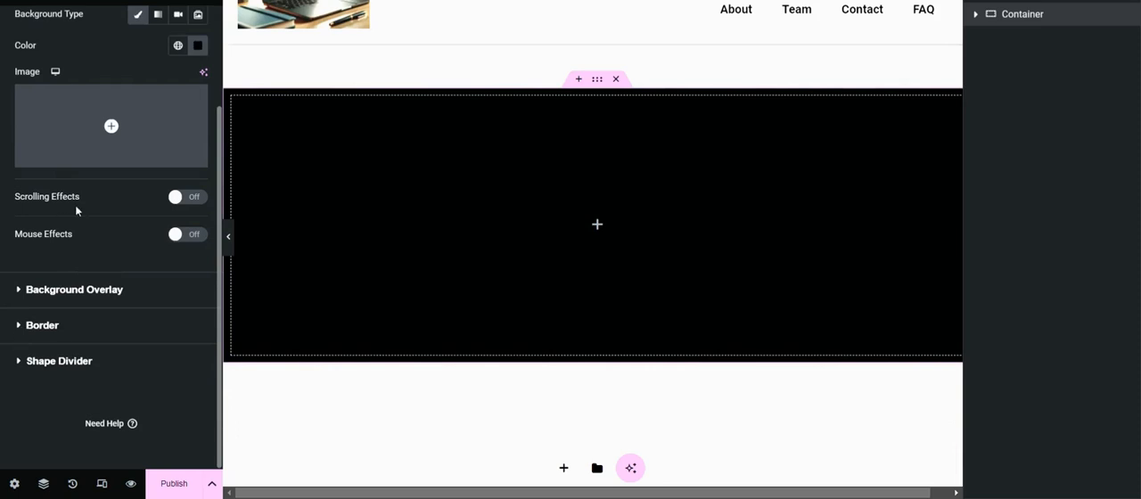
{"action": "scroll", "coordinate": [77, 212], "scroll_direction": "up", "scroll_amount": 3}
Step: Add a new nested container inside the black footer container
{"action": "left_click", "coordinate": [206, 2]}
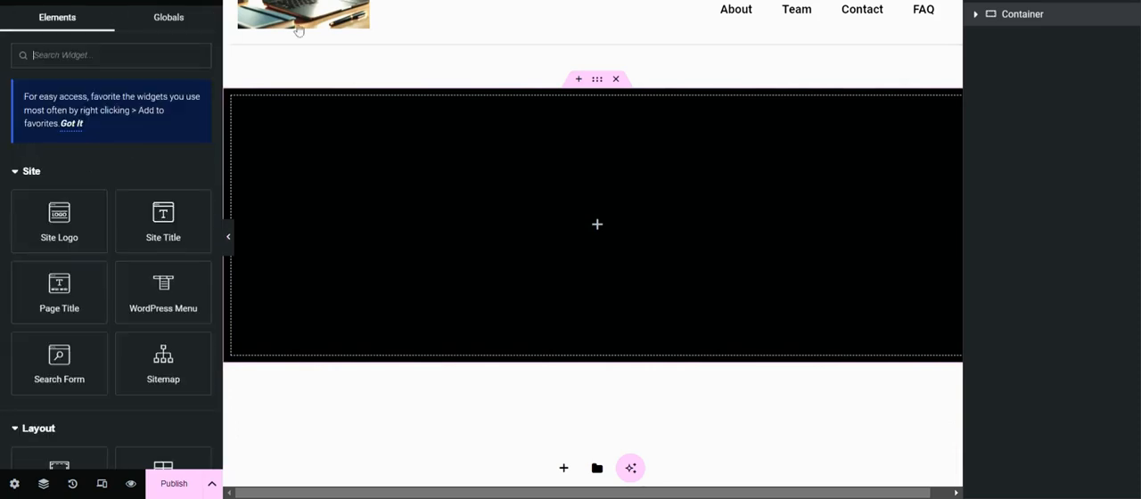
{"action": "right_click", "coordinate": [1058, 18]}
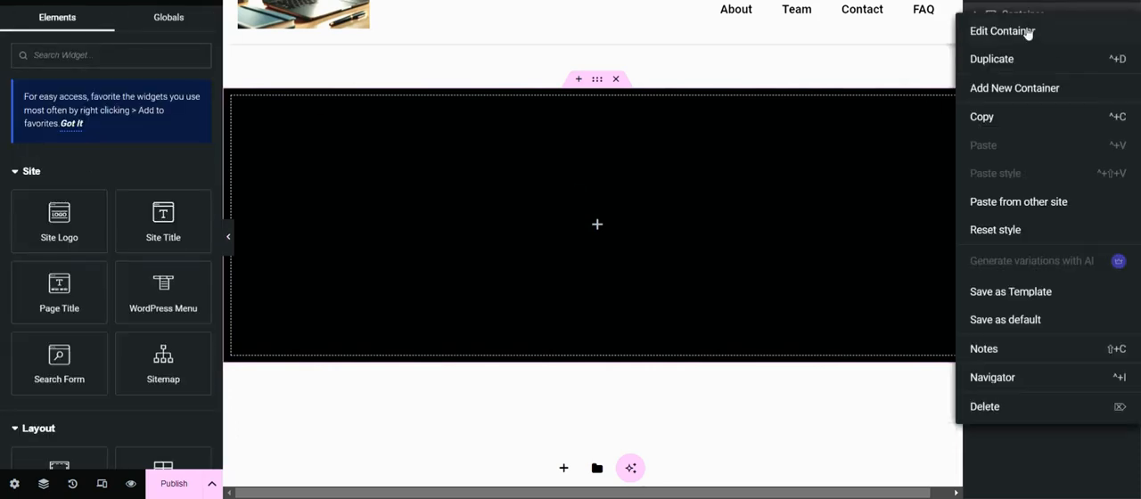
{"action": "left_click", "coordinate": [1025, 88]}
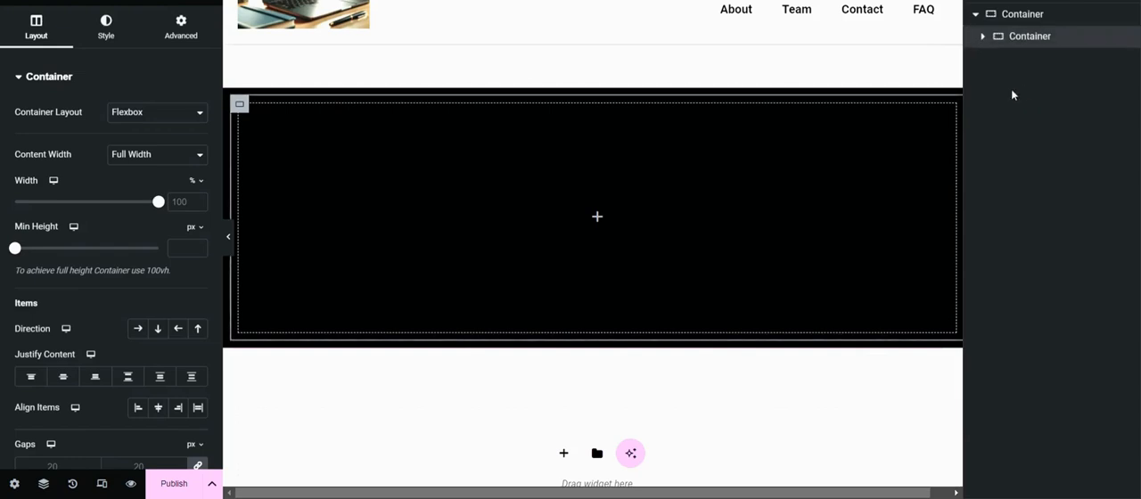
Step: Add a Heading widget to the nested container and set its title to COMPANY
{"action": "left_click", "coordinate": [213, 1]}
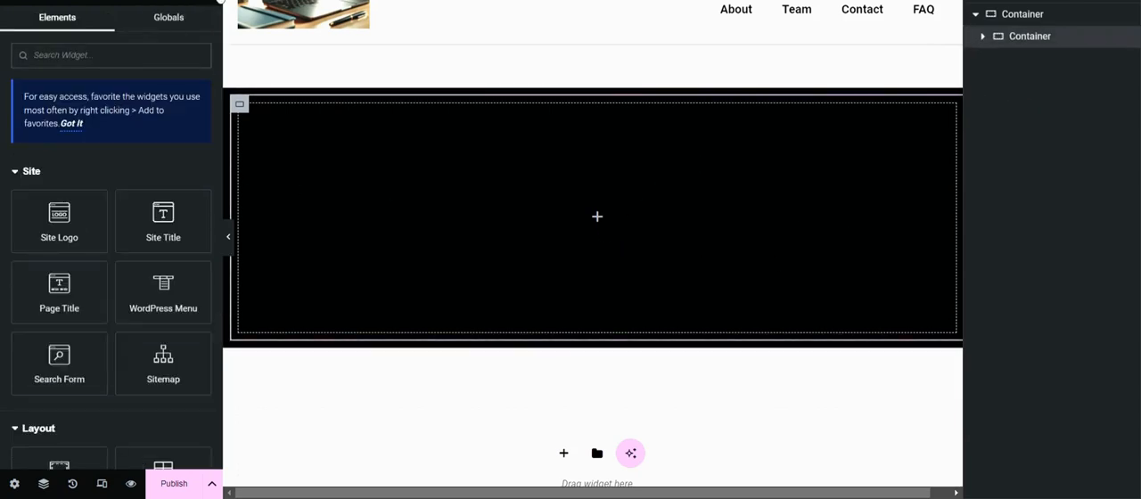
{"action": "scroll", "coordinate": [104, 268], "scroll_direction": "down", "scroll_amount": 2}
{"action": "scroll", "coordinate": [103, 270], "scroll_direction": "down", "scroll_amount": 1}
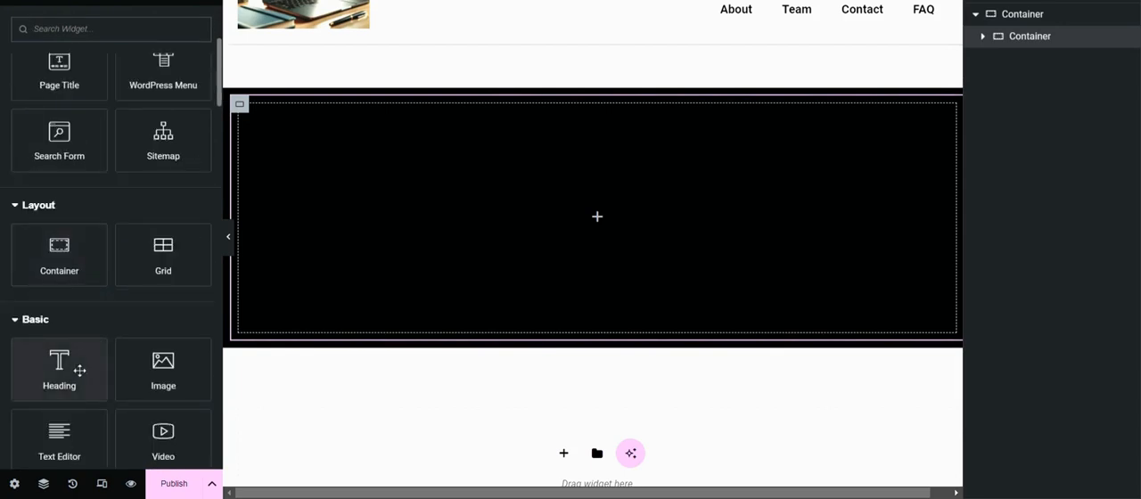
{"action": "left_click", "coordinate": [60, 369]}
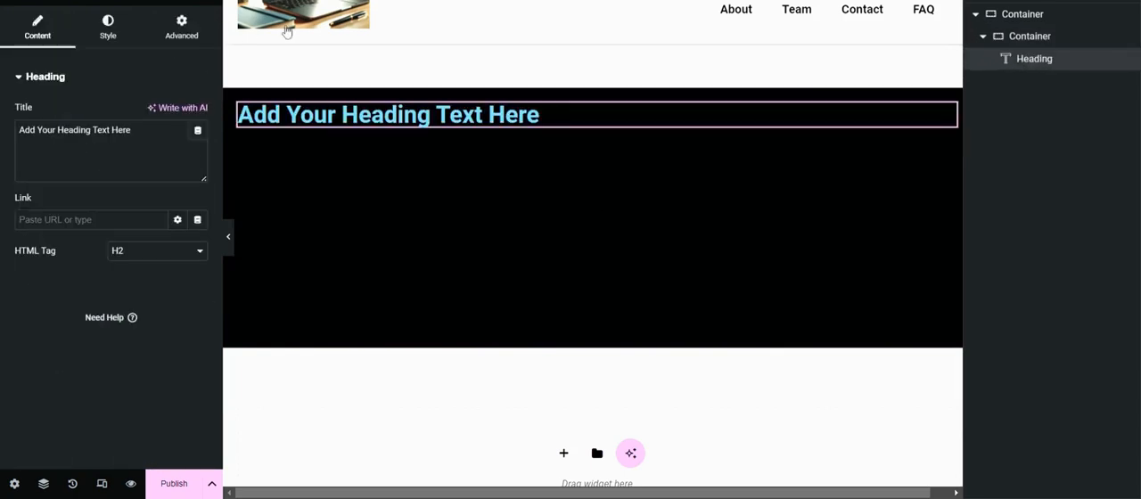
{"action": "left_click_drag", "start_coordinate": [149, 130], "coordinate": [2, 149]}
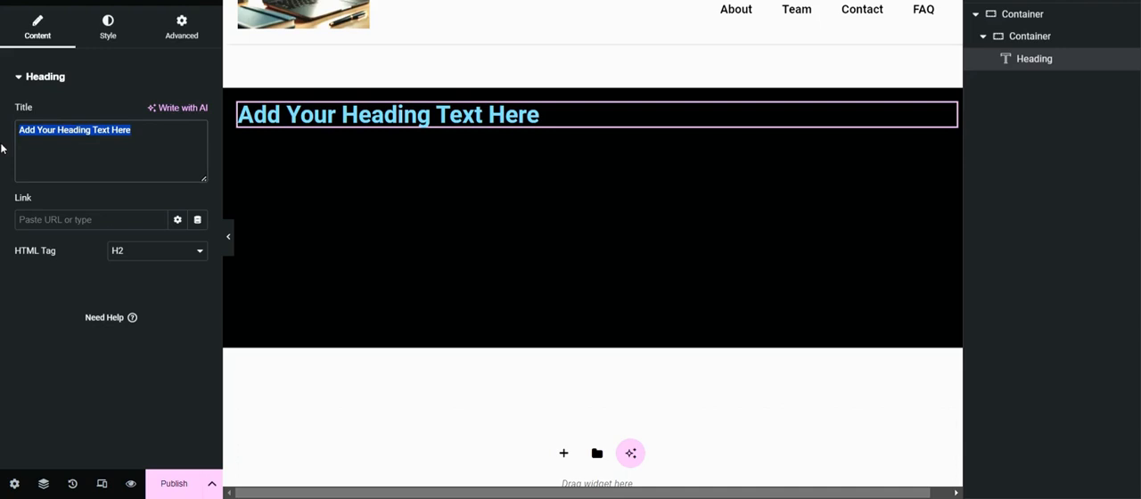
{"action": "type", "text": "Co"}
{"action": "type", "text": "OMPA"}
{"action": "type", "text": "NY"}
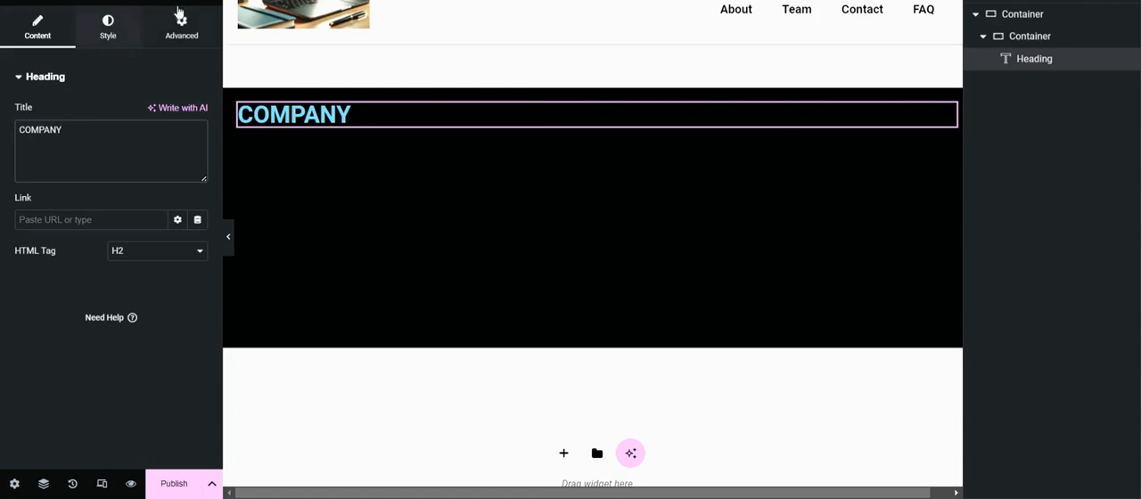
Step: Change the COMPANY heading's text color to white, #FFFFFF
{"action": "left_click", "coordinate": [119, 39]}
{"action": "left_click", "coordinate": [198, 143]}
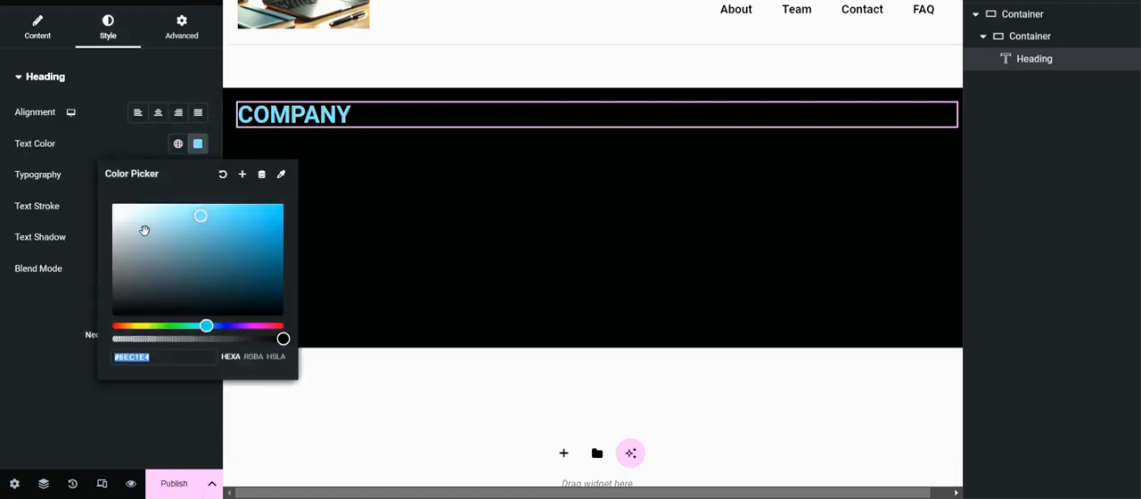
{"action": "type", "text": "#FFFFFF"}
{"action": "left_click", "coordinate": [96, 117]}
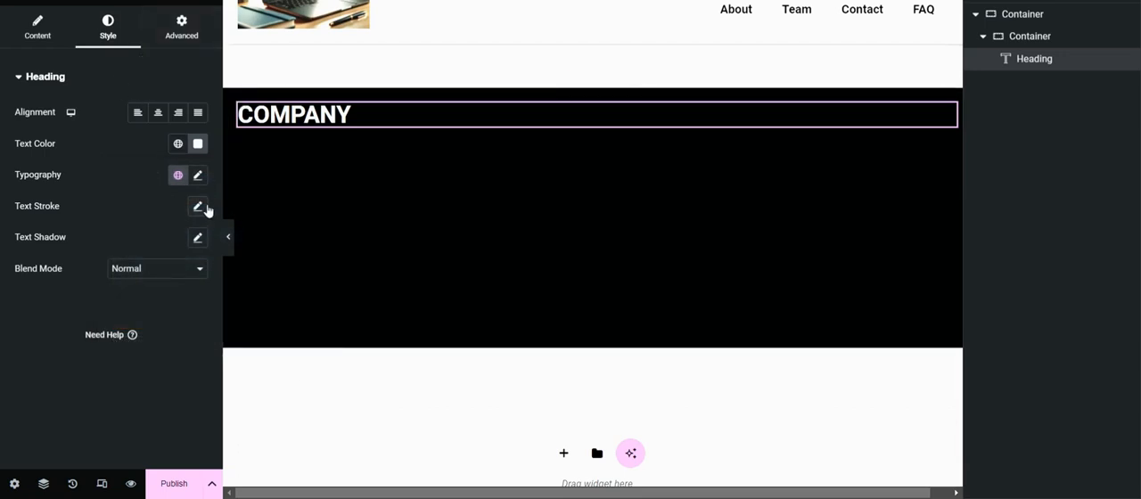
Step: Set the COMPANY heading's font size to 18 px in its typography settings
{"action": "left_click", "coordinate": [198, 176]}
{"action": "type", "text": "1"}
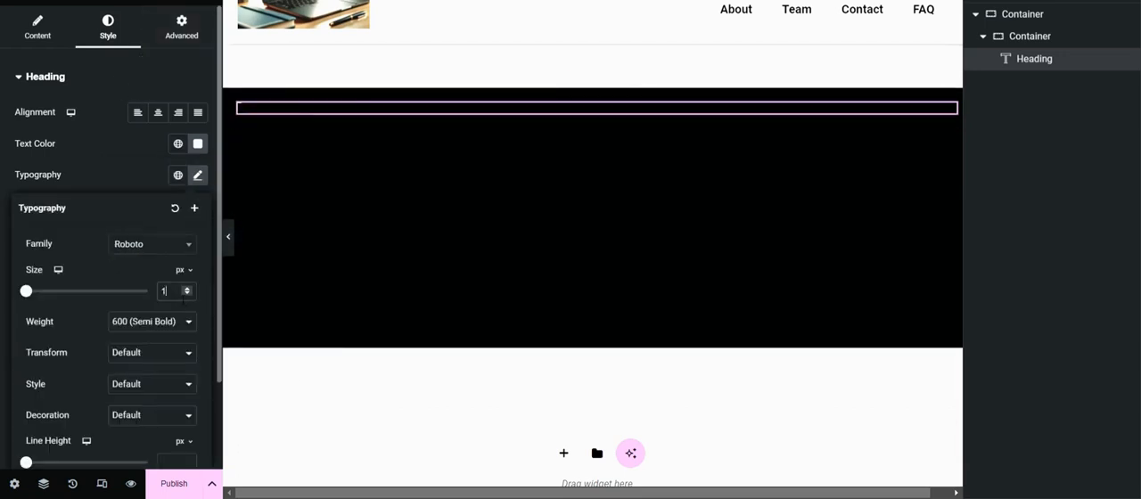
{"action": "type", "text": "8"}
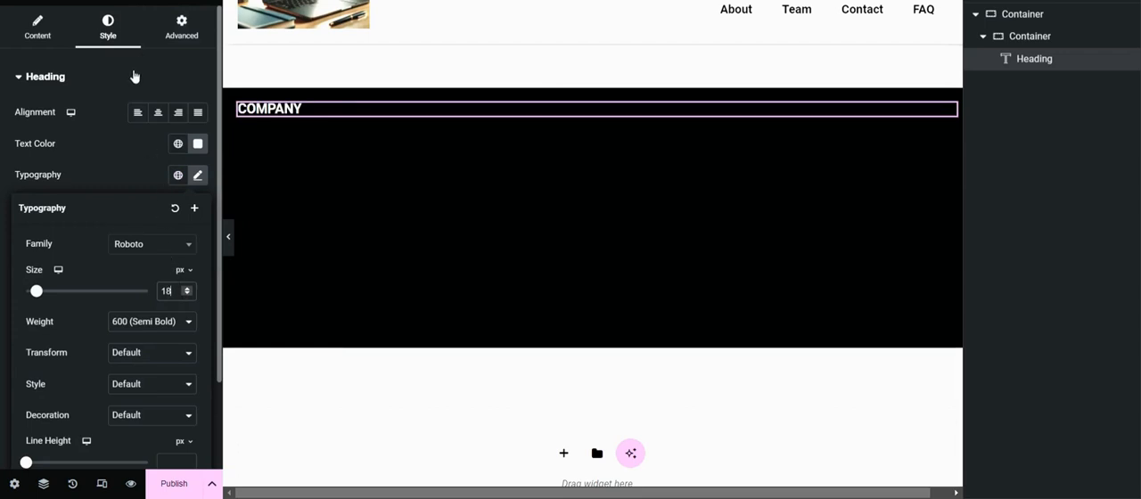
{"action": "left_click", "coordinate": [134, 77]}
Step: Add a Text Editor widget below the COMPANY heading in the nested container
{"action": "left_click", "coordinate": [208, 32]}
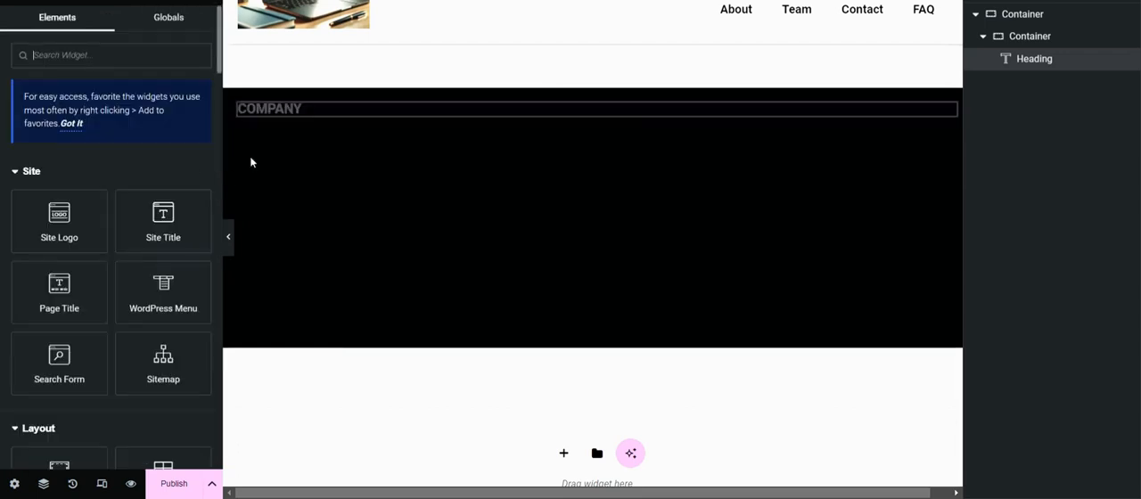
{"action": "scroll", "coordinate": [92, 223], "scroll_direction": "down", "scroll_amount": 4}
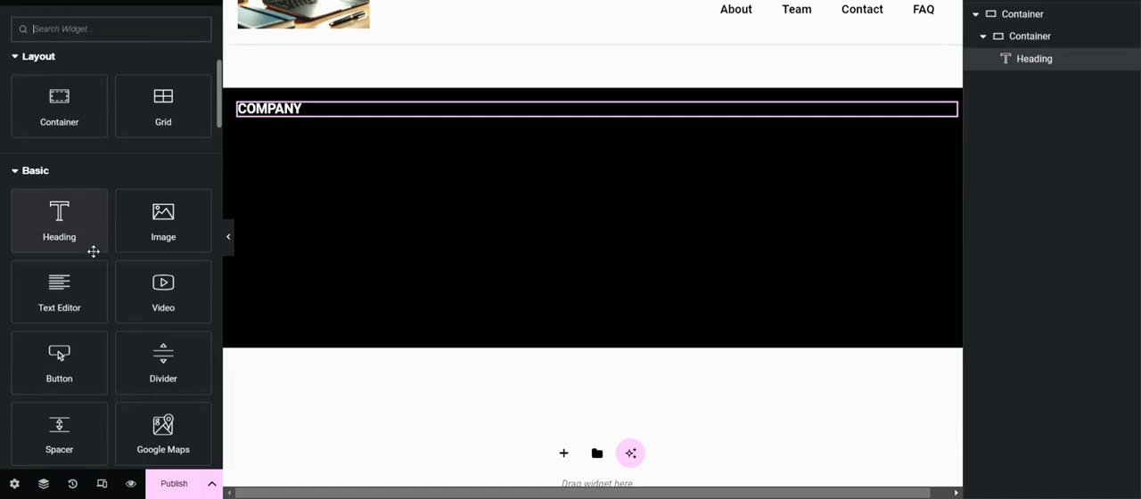
{"action": "left_click", "coordinate": [72, 287]}
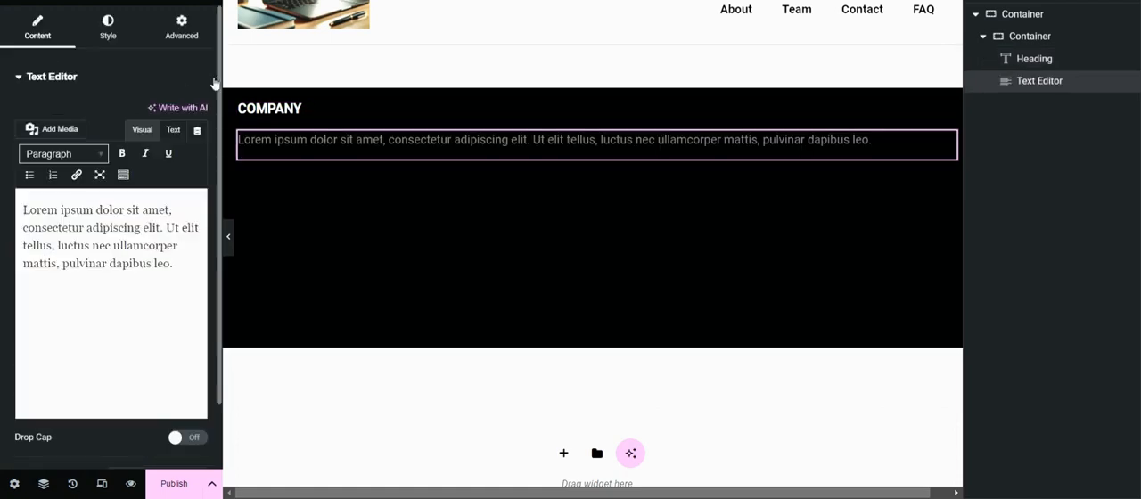
Step: Change the text color of the paragraph under COMPANY to white, #FFFFFF
{"action": "left_click", "coordinate": [108, 27]}
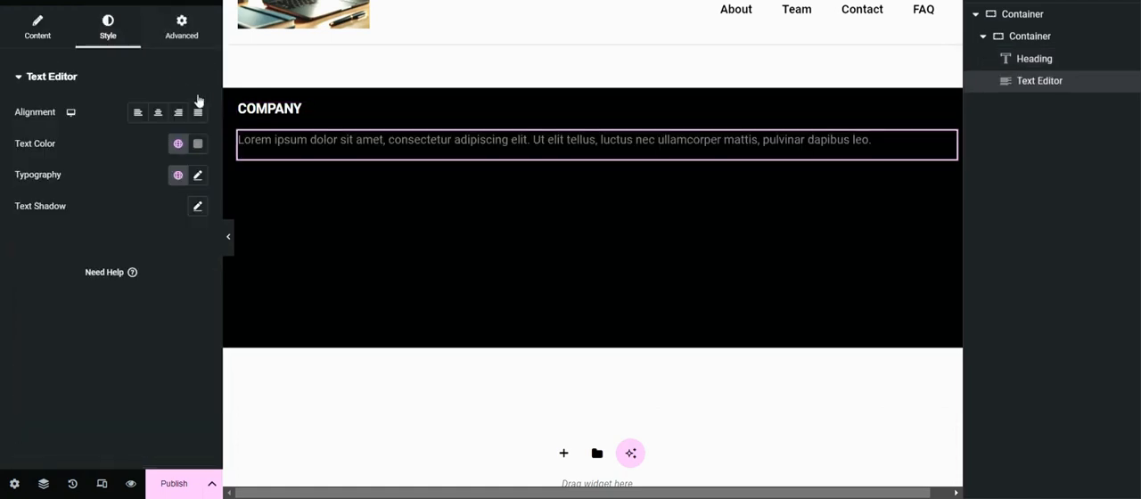
{"action": "left_click", "coordinate": [198, 144]}
{"action": "left_click_drag", "start_coordinate": [124, 267], "coordinate": [121, 201]}
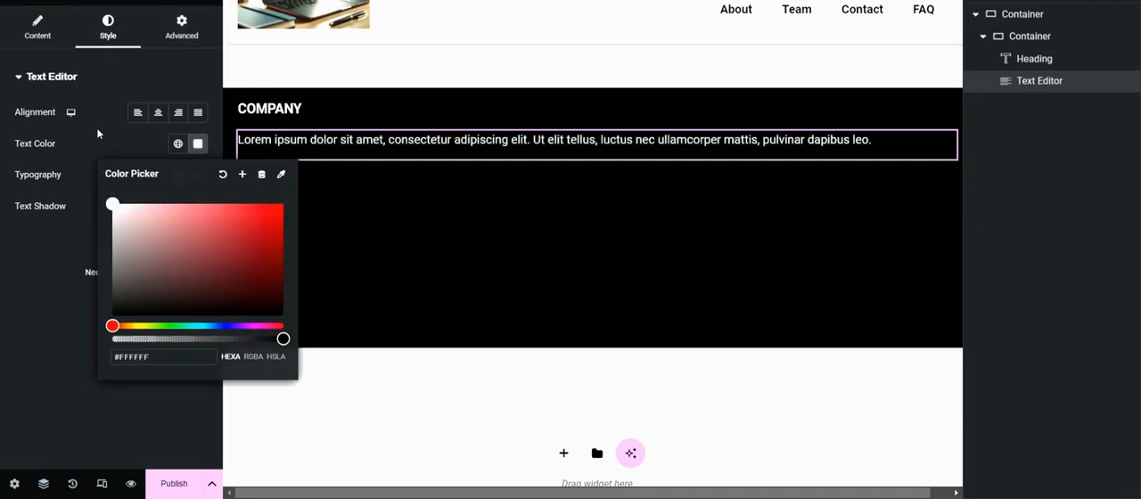
{"action": "left_click", "coordinate": [86, 68]}
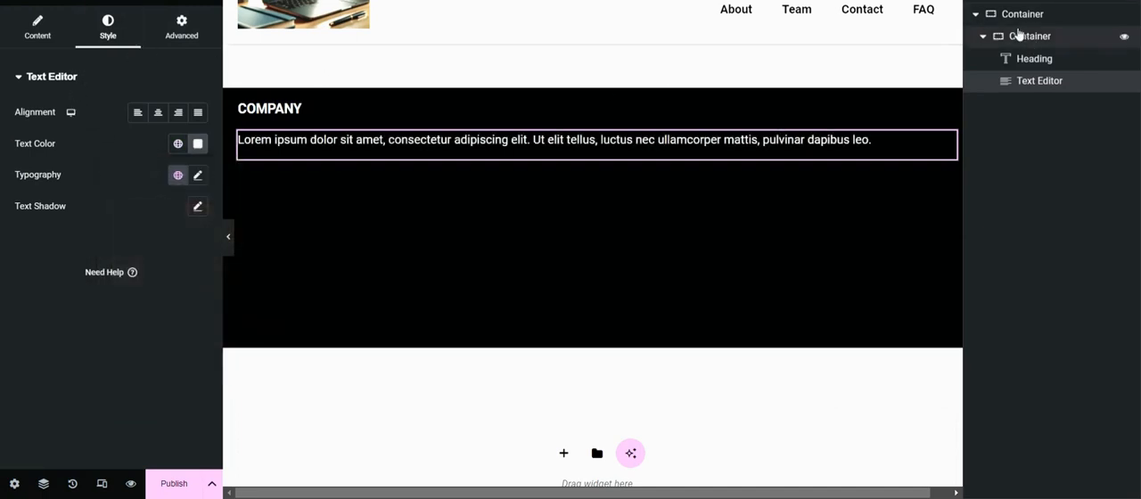
Step: Duplicate the nested COMPANY container twice to make three columns in the footer
{"action": "left_click", "coordinate": [985, 38]}
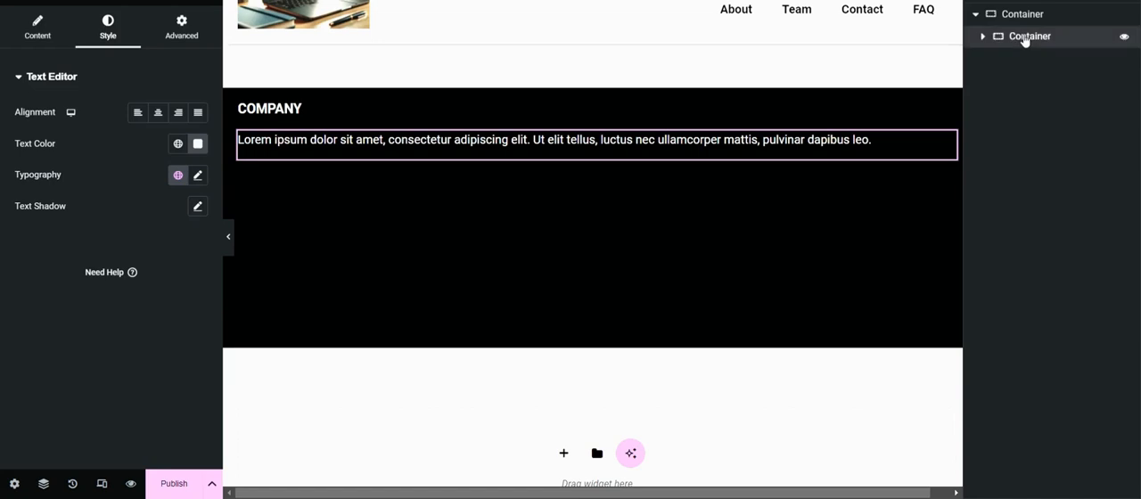
{"action": "right_click", "coordinate": [1025, 40]}
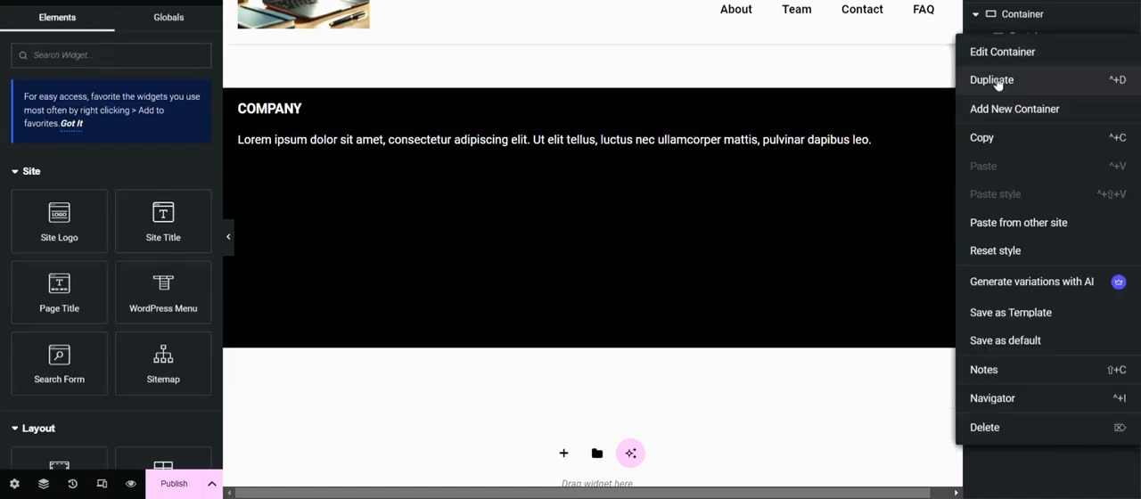
{"action": "left_click", "coordinate": [1013, 78]}
{"action": "right_click", "coordinate": [1026, 64]}
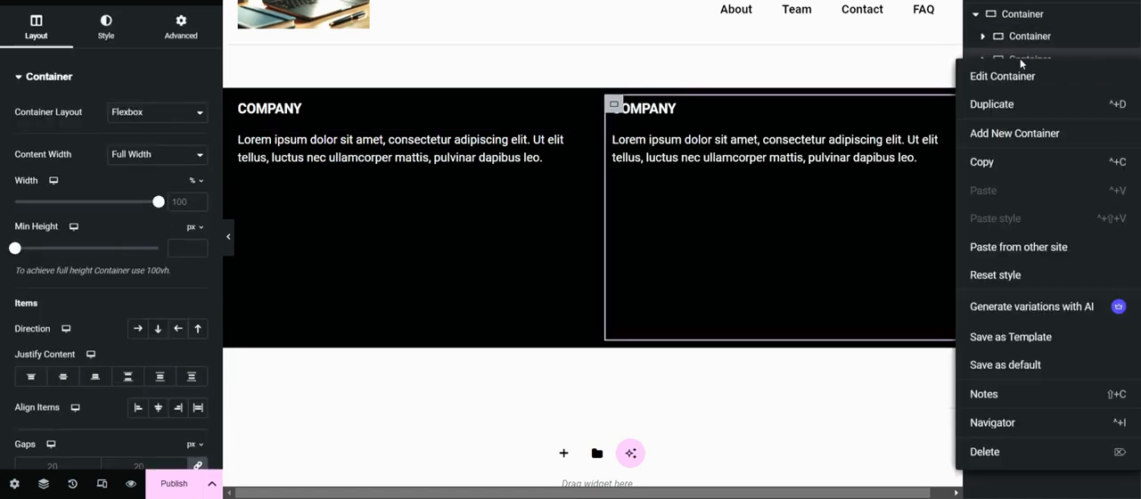
{"action": "left_click", "coordinate": [1000, 105]}
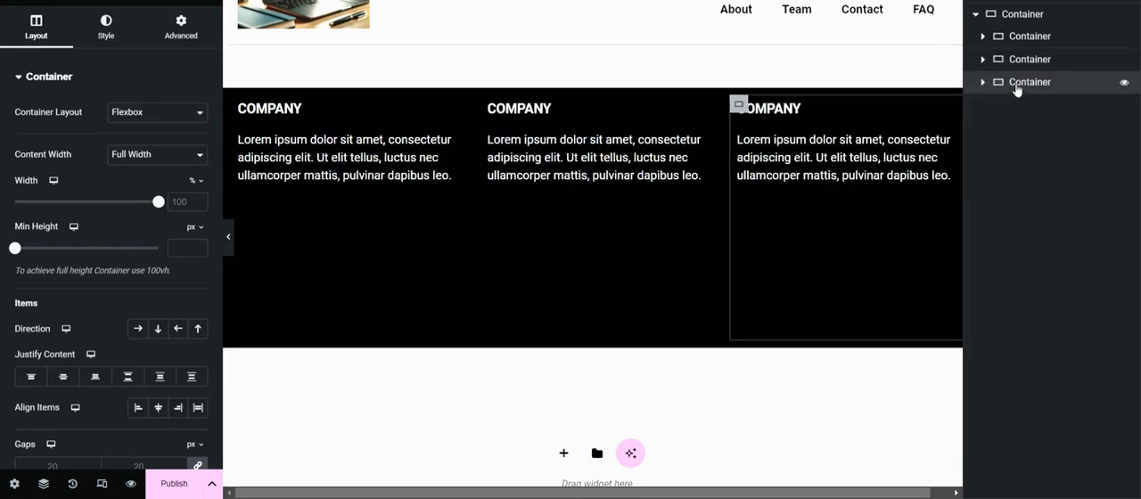
Step: Change the middle column's heading title to SERVICE
{"action": "left_click", "coordinate": [550, 114]}
{"action": "left_click_drag", "start_coordinate": [63, 130], "coordinate": [2, 132]}
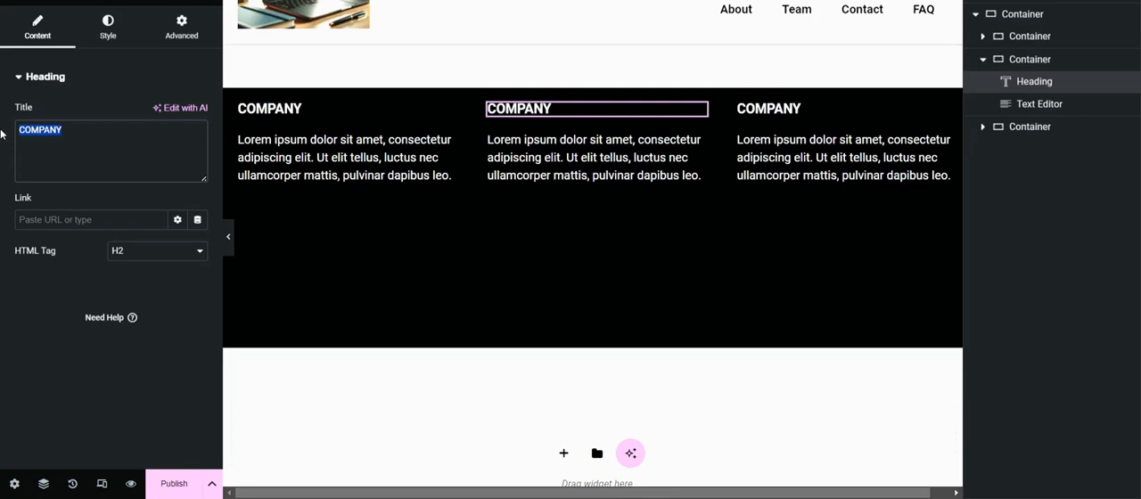
{"action": "type", "text": "SERVICE"}
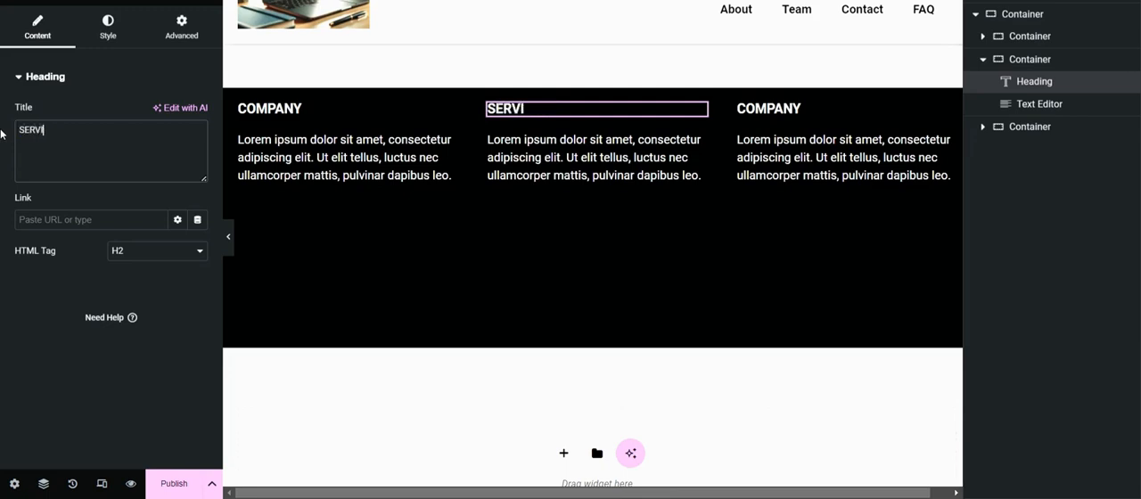
Step: Delete the COMPANY heading from the third column's container
{"action": "left_click", "coordinate": [777, 113]}
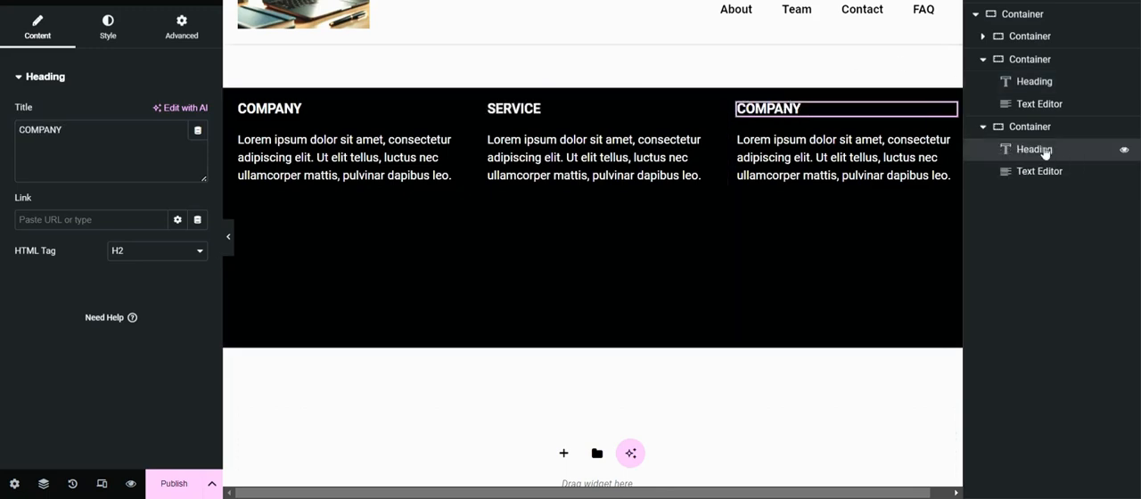
{"action": "right_click", "coordinate": [1066, 158]}
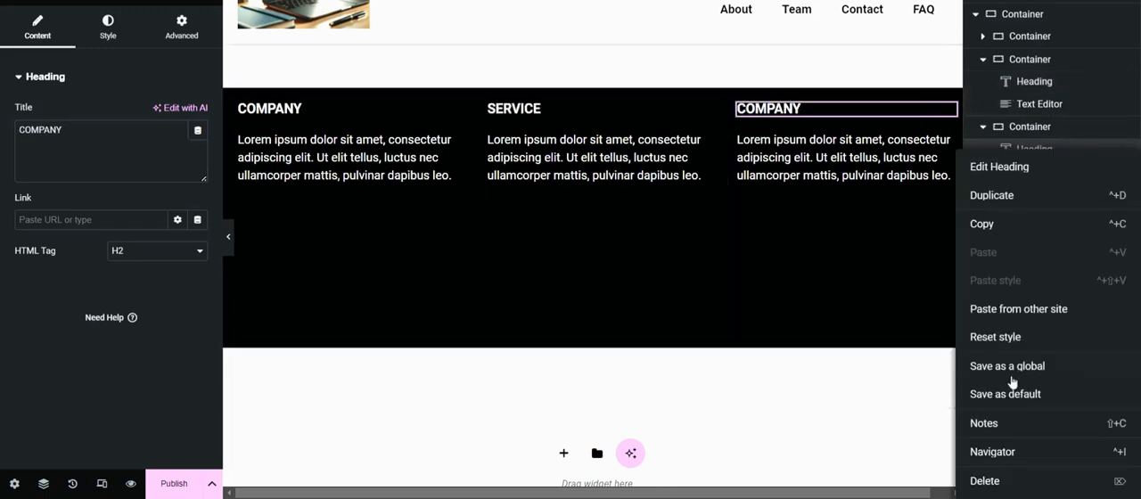
{"action": "left_click", "coordinate": [992, 481]}
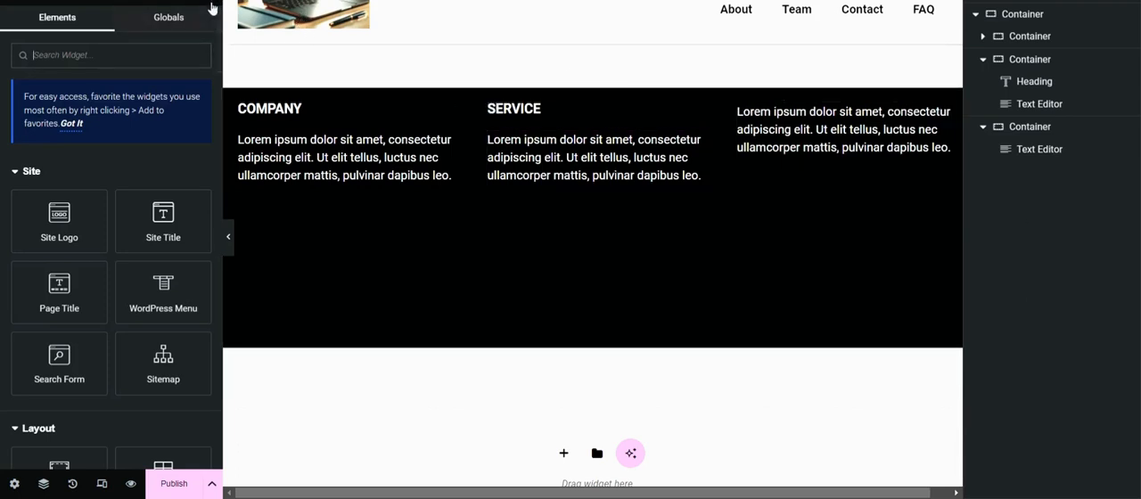
Step: Add a WordPress Menu widget to the third column's container and place it above its Text Editor
{"action": "left_click", "coordinate": [1027, 133]}
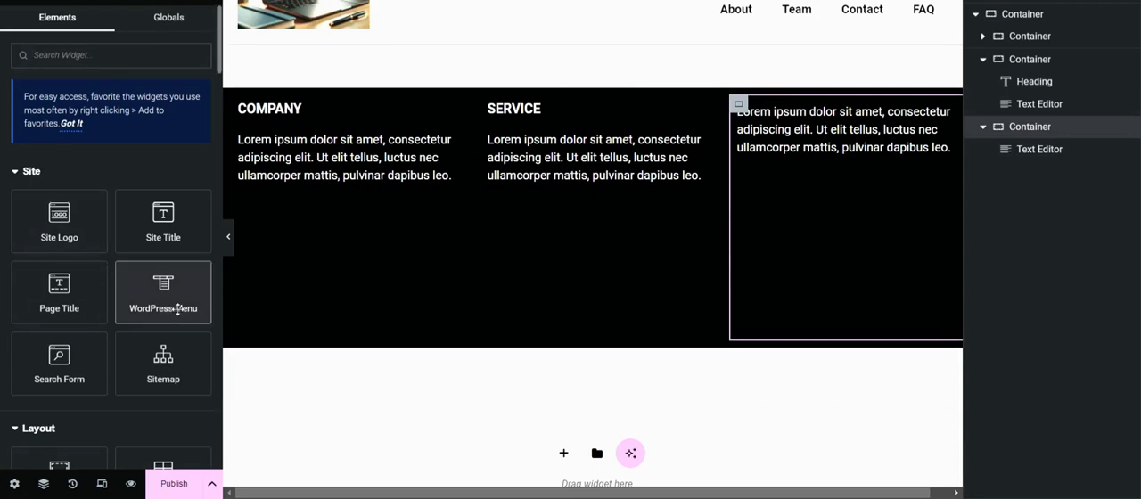
{"action": "left_click", "coordinate": [172, 260]}
{"action": "left_click_drag", "start_coordinate": [1041, 180], "coordinate": [1030, 149]}
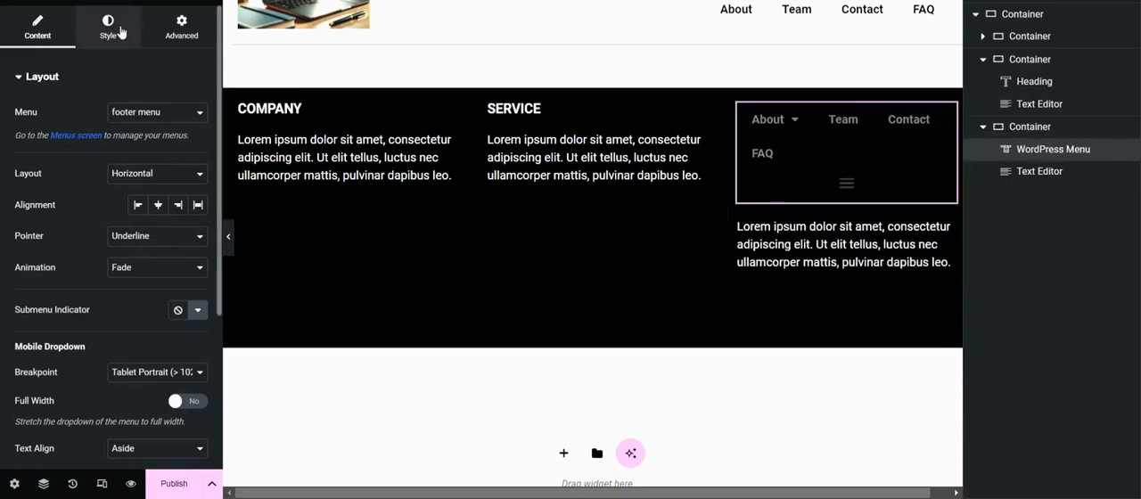
Step: Set the footer menu's normal text color to white, #FFFFFF
{"action": "left_click", "coordinate": [108, 25]}
{"action": "left_click", "coordinate": [198, 175]}
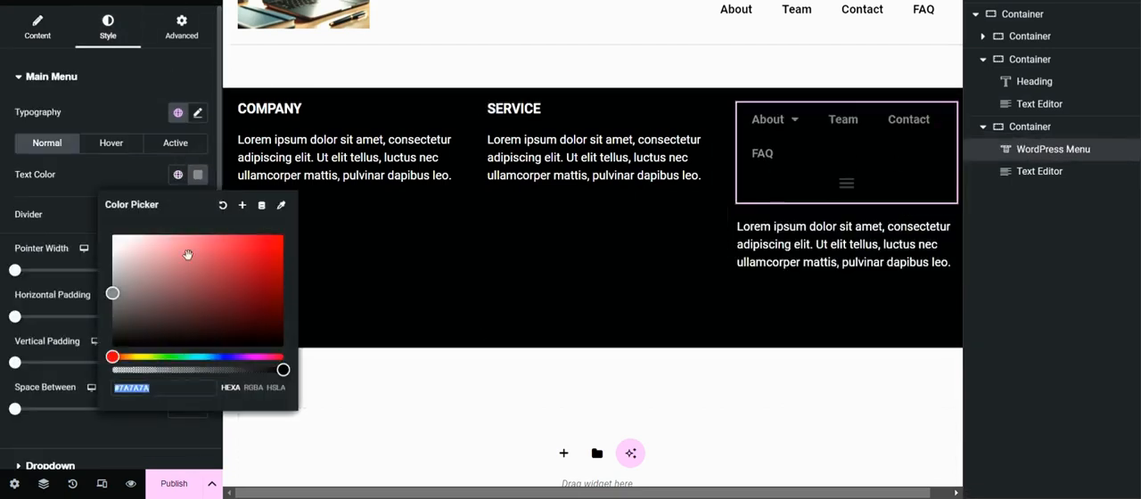
{"action": "left_click_drag", "start_coordinate": [120, 297], "coordinate": [93, 201]}
{"action": "left_click", "coordinate": [88, 181]}
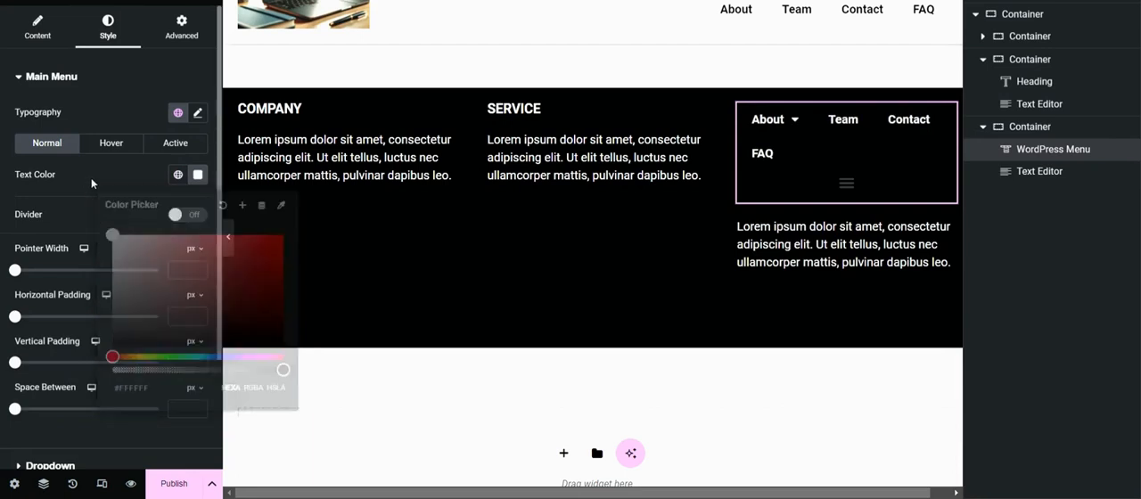
Step: Set the footer menu's hover text color to red and copy its color code
{"action": "left_click", "coordinate": [110, 144]}
{"action": "left_click", "coordinate": [198, 175]}
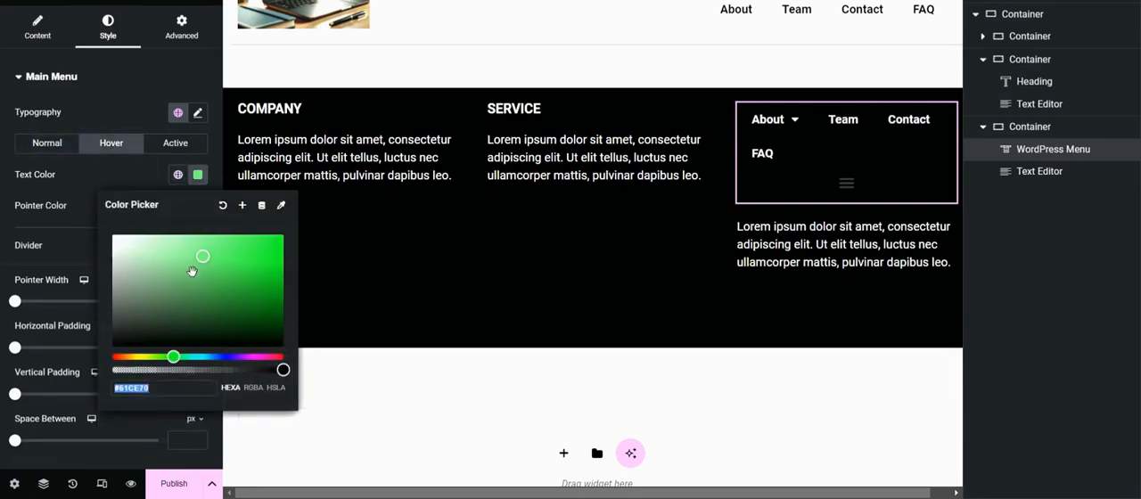
{"action": "left_click_drag", "start_coordinate": [174, 358], "coordinate": [112, 357]}
{"action": "left_click_drag", "start_coordinate": [206, 261], "coordinate": [295, 260]}
{"action": "left_click_drag", "start_coordinate": [150, 389], "coordinate": [100, 351]}
{"action": "key", "text": "ctrl+c"}
{"action": "left_click", "coordinate": [123, 148]}
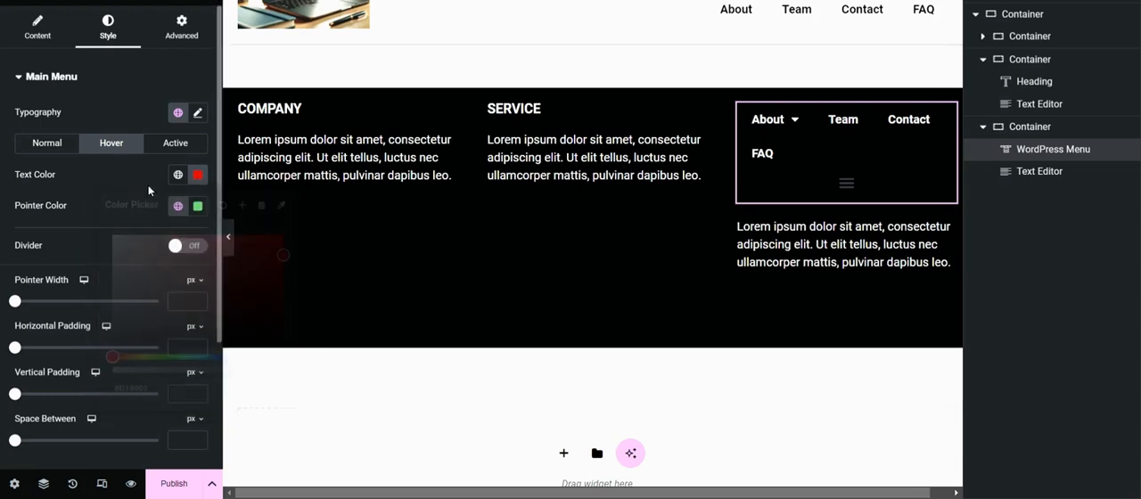
Step: Apply the same red to the footer menu's hover pointer color
{"action": "left_click", "coordinate": [197, 206]}
{"action": "key", "text": "ctrl+v"}
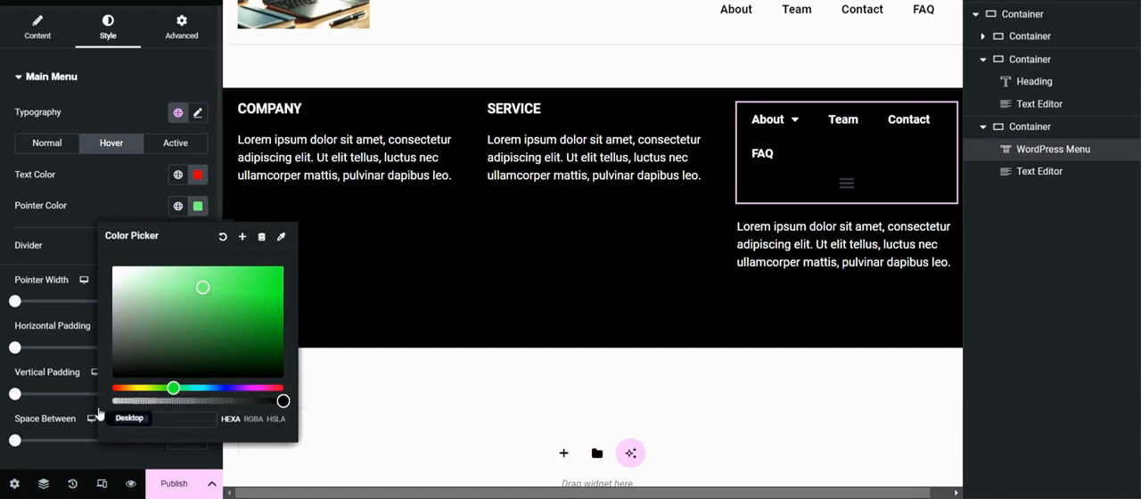
{"action": "left_click", "coordinate": [129, 183]}
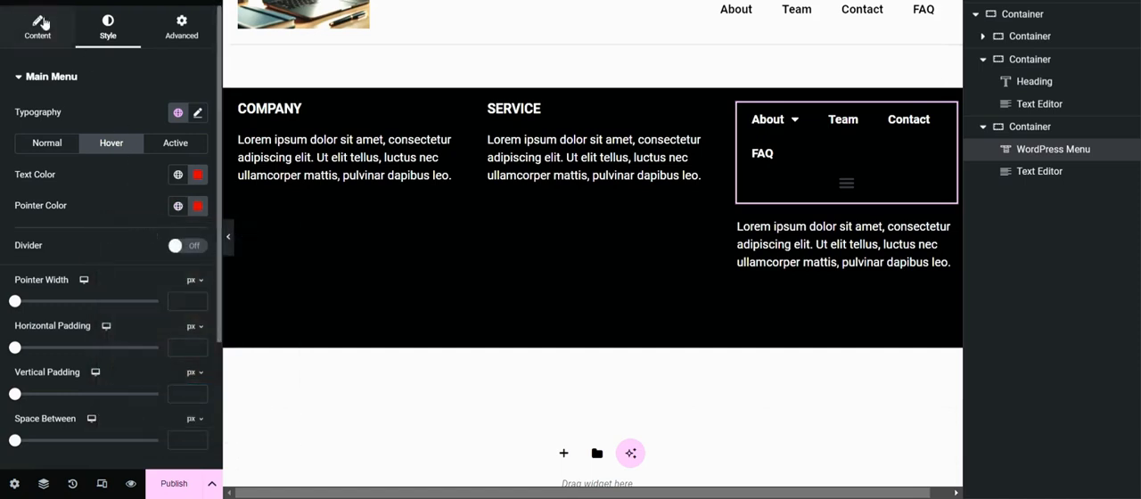
Step: Set the footer menu's mobile dropdown breakpoint to None
{"action": "left_click", "coordinate": [37, 35]}
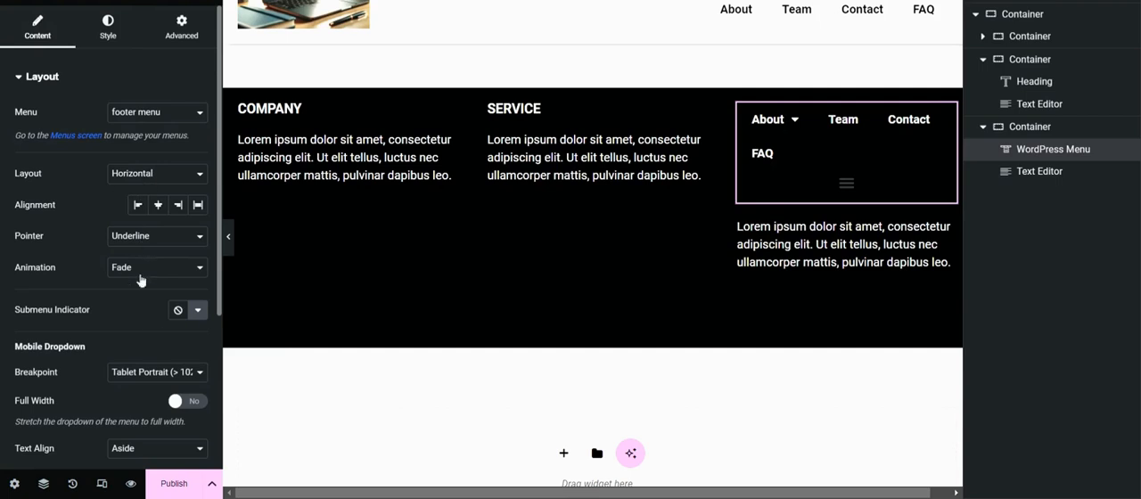
{"action": "scroll", "coordinate": [157, 328], "scroll_direction": "down", "scroll_amount": 1}
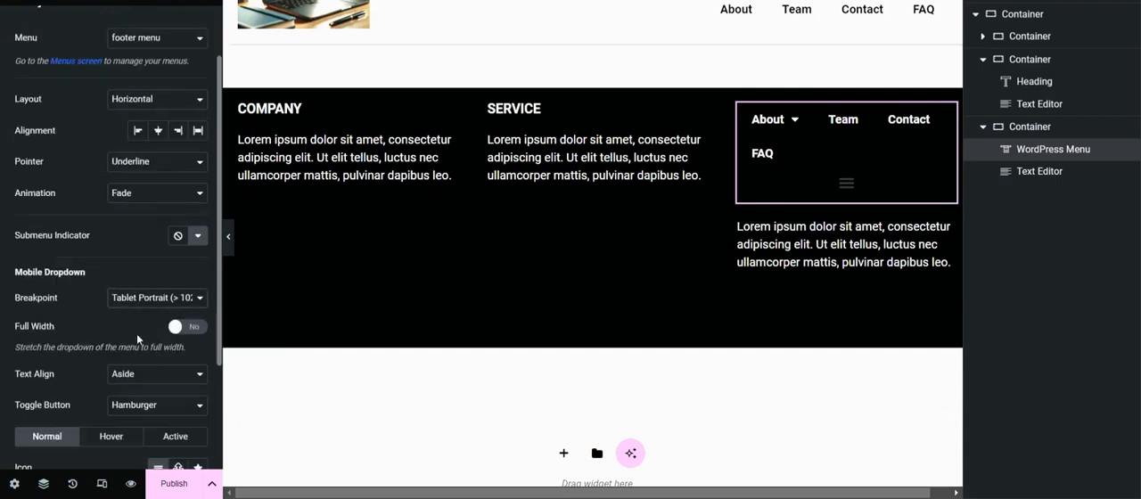
{"action": "left_click", "coordinate": [136, 338]}
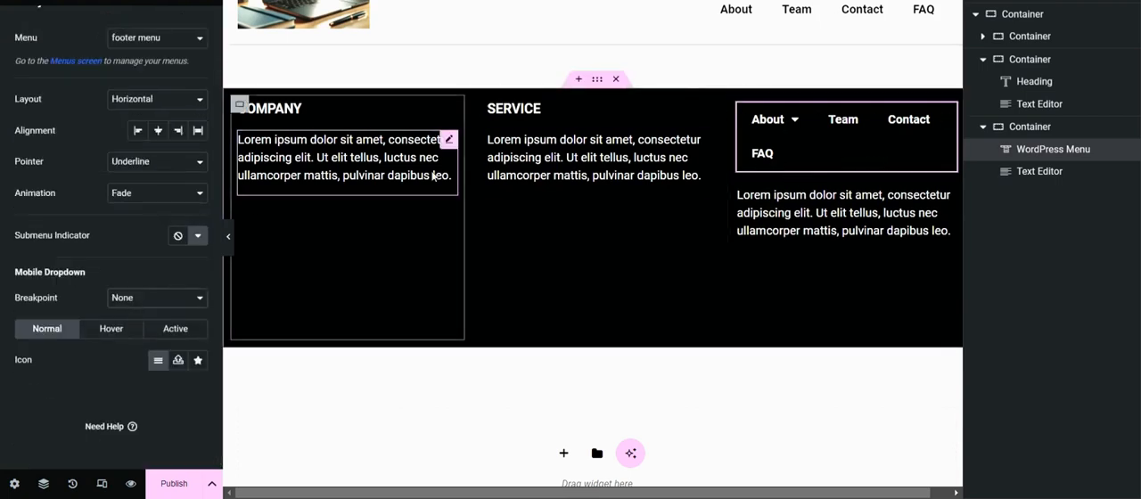
{"action": "scroll", "coordinate": [116, 253], "scroll_direction": "up", "scroll_amount": 1}
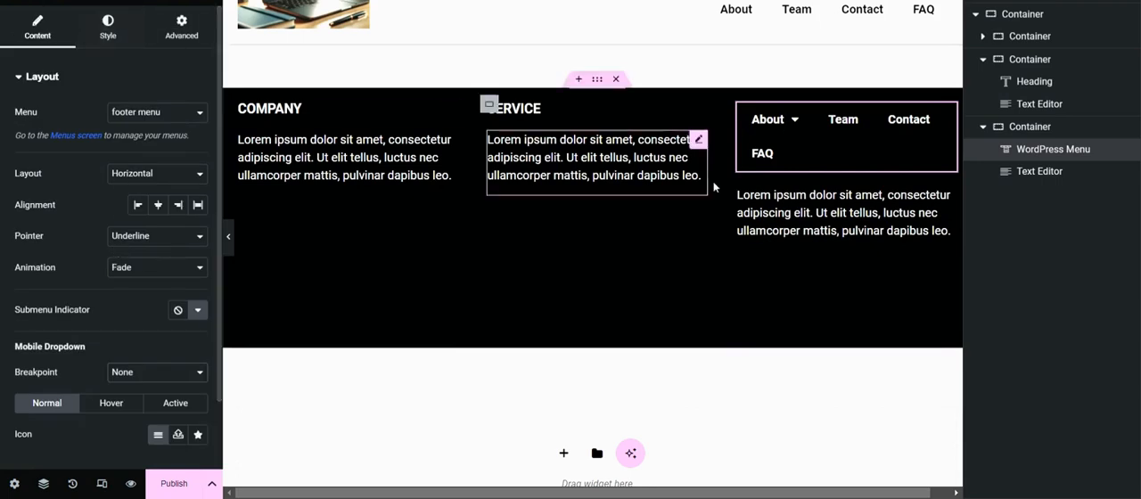
Step: Open the advanced layout settings of the container holding the COMPANY heading
{"action": "left_click", "coordinate": [1014, 39]}
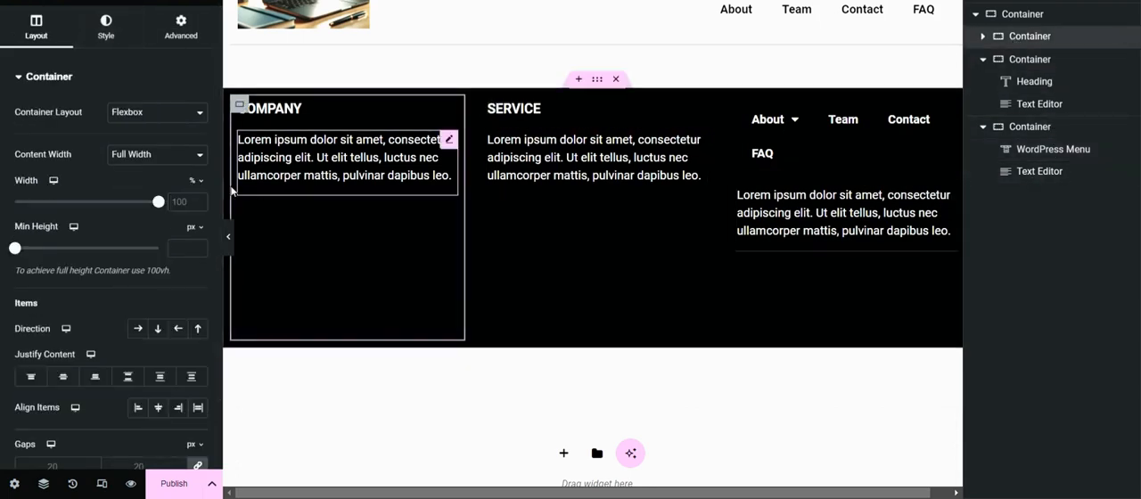
{"action": "left_click", "coordinate": [169, 32]}
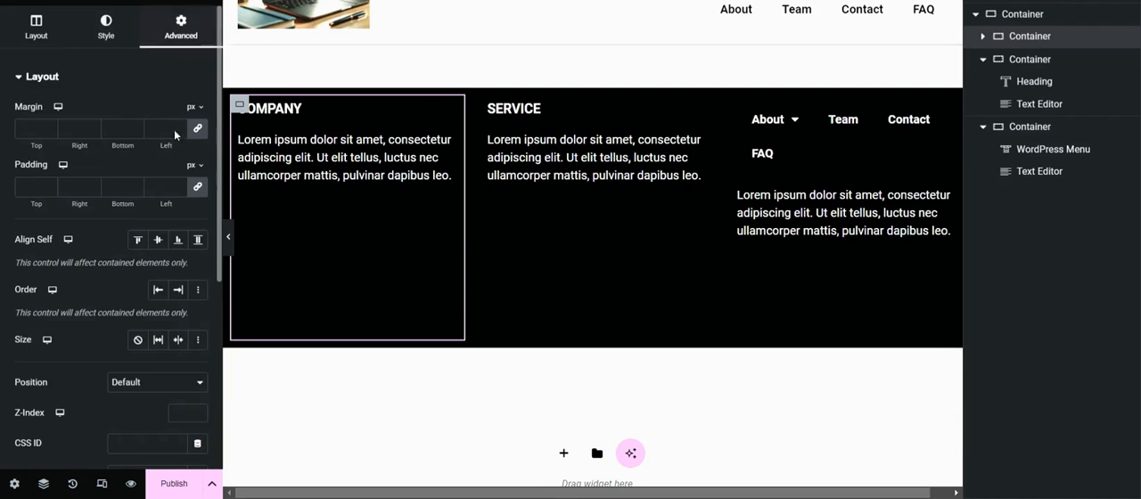
{"action": "left_click", "coordinate": [201, 192]}
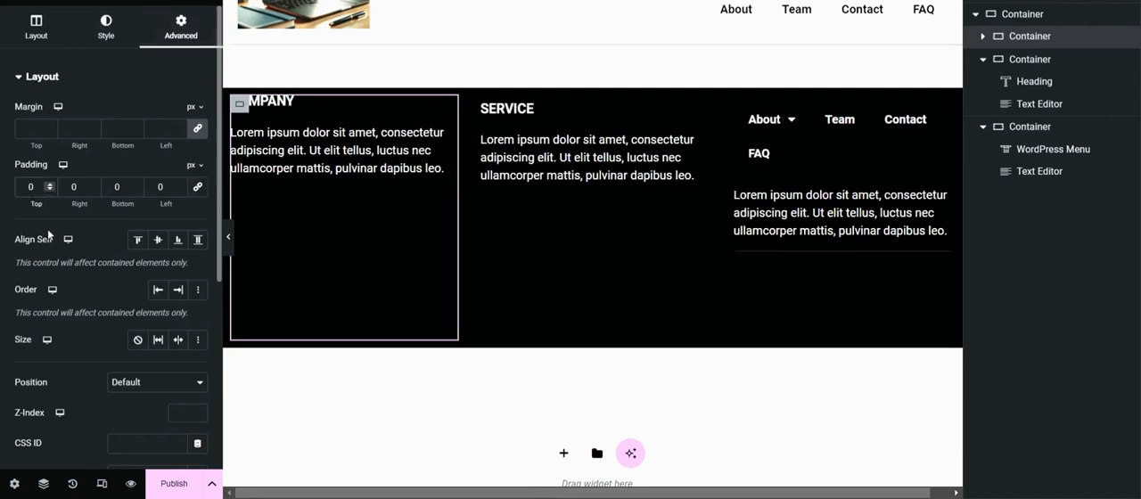
{"action": "left_click", "coordinate": [200, 191]}
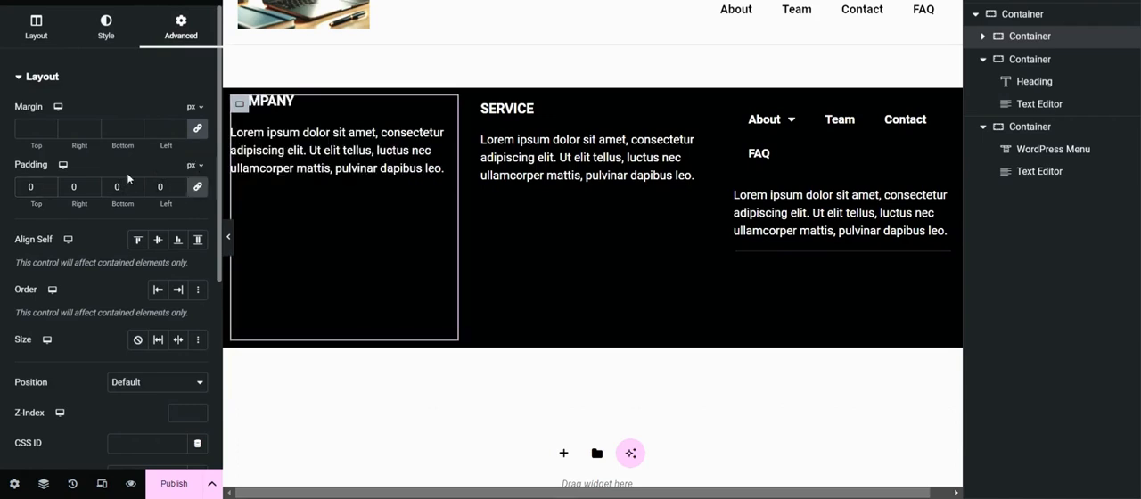
{"action": "key", "text": "ctrl+z"}
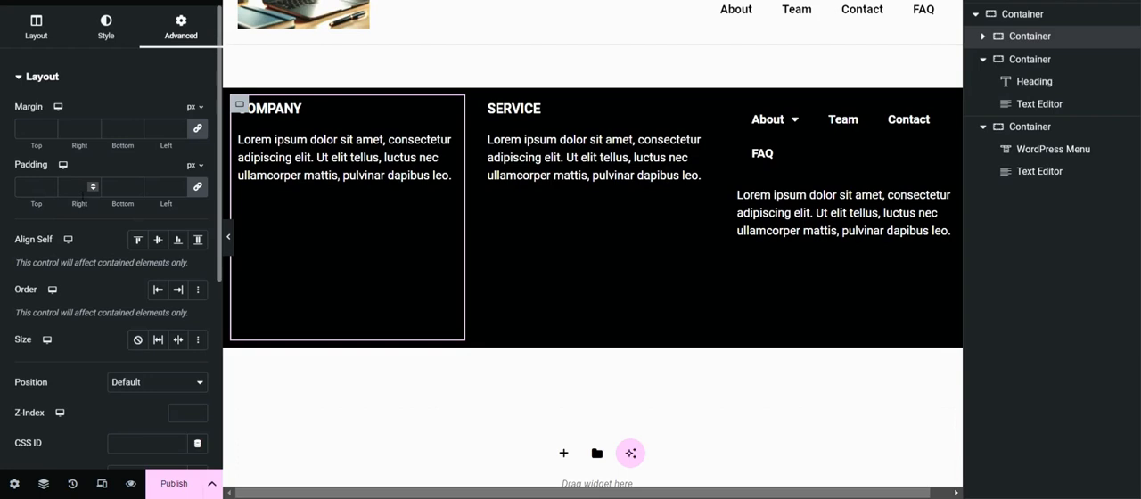
Step: Set the COMPANY container's padding to 50 px at the top, bottom and left, and 0 px at the right
{"action": "left_click", "coordinate": [31, 187]}
{"action": "type", "text": "50"}
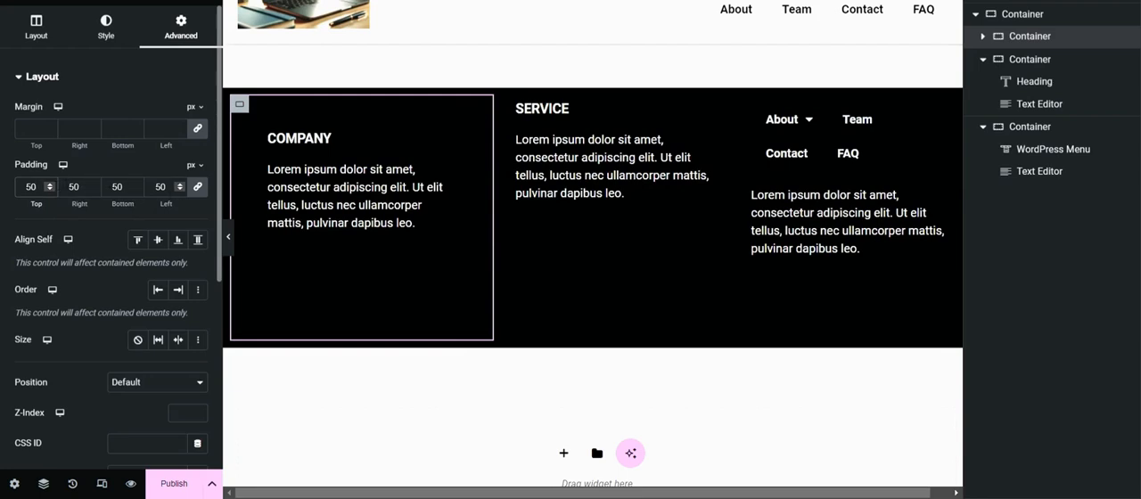
{"action": "left_click", "coordinate": [198, 188]}
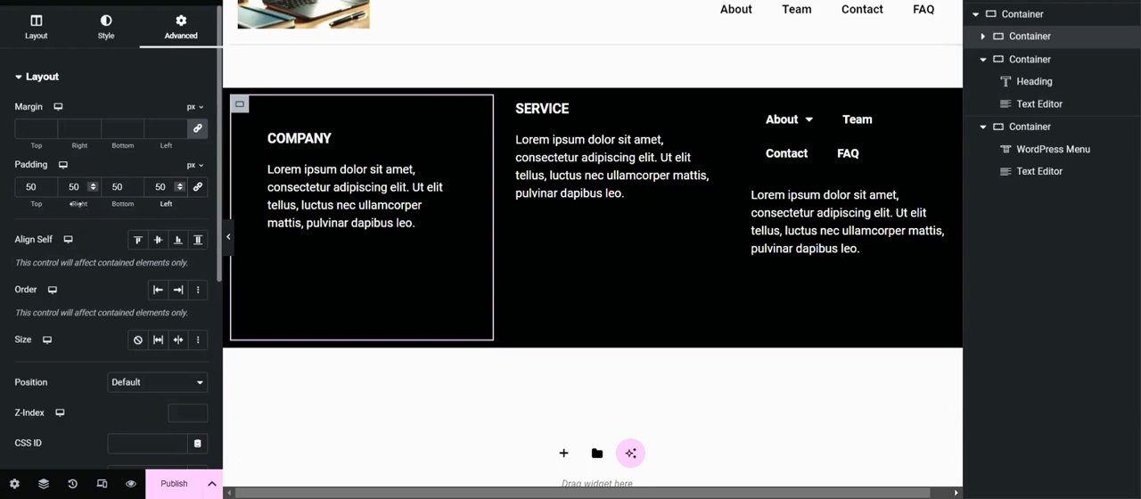
{"action": "left_click", "coordinate": [81, 190]}
{"action": "key", "text": "BackSpace"}
{"action": "key", "text": "BackSpace"}
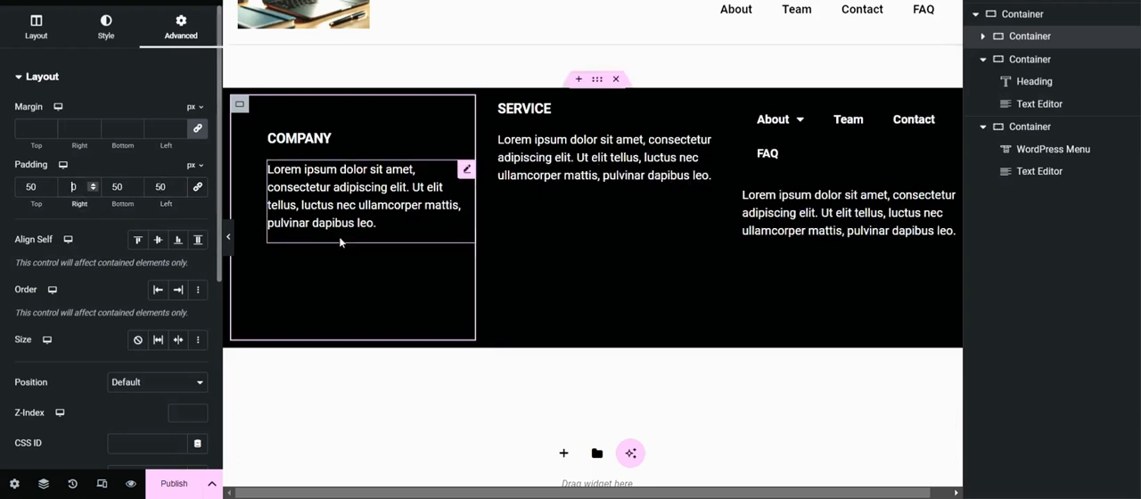
Step: Set the SERVICE container's padding to 50 px at the top, bottom and left, and 0 px at the right
{"action": "left_click", "coordinate": [1035, 61]}
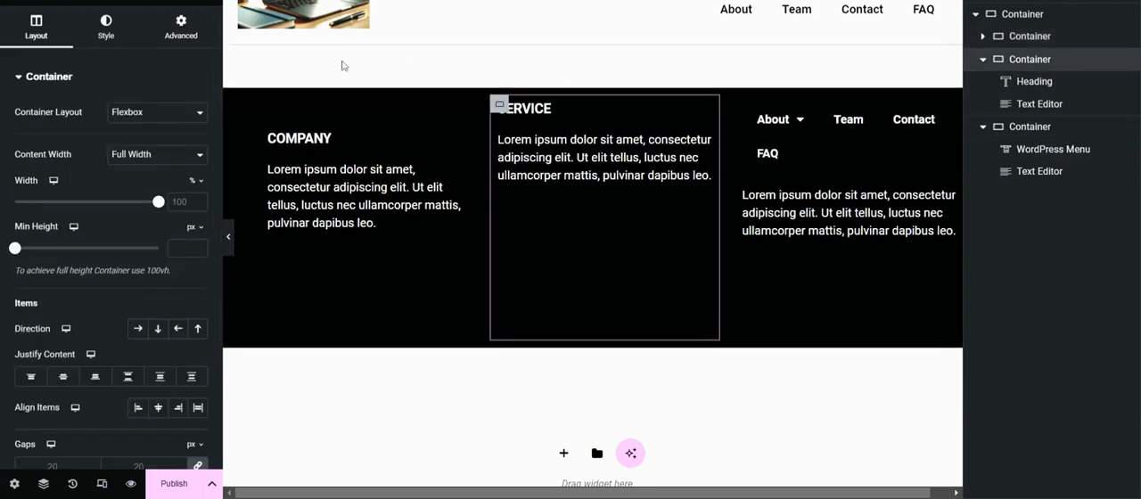
{"action": "left_click", "coordinate": [186, 29]}
{"action": "type", "text": "50"}
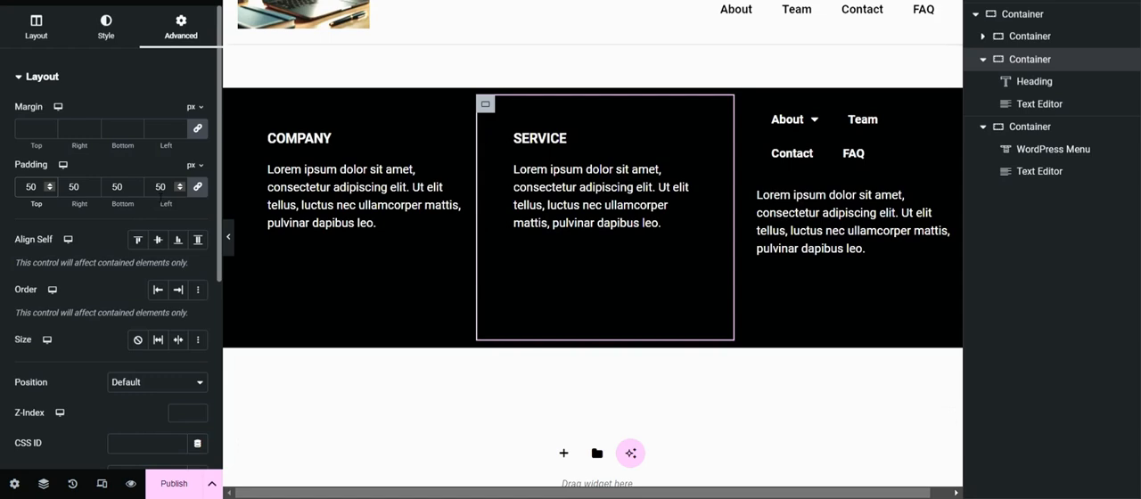
{"action": "left_click", "coordinate": [73, 186]}
{"action": "double_click", "coordinate": [73, 187]}
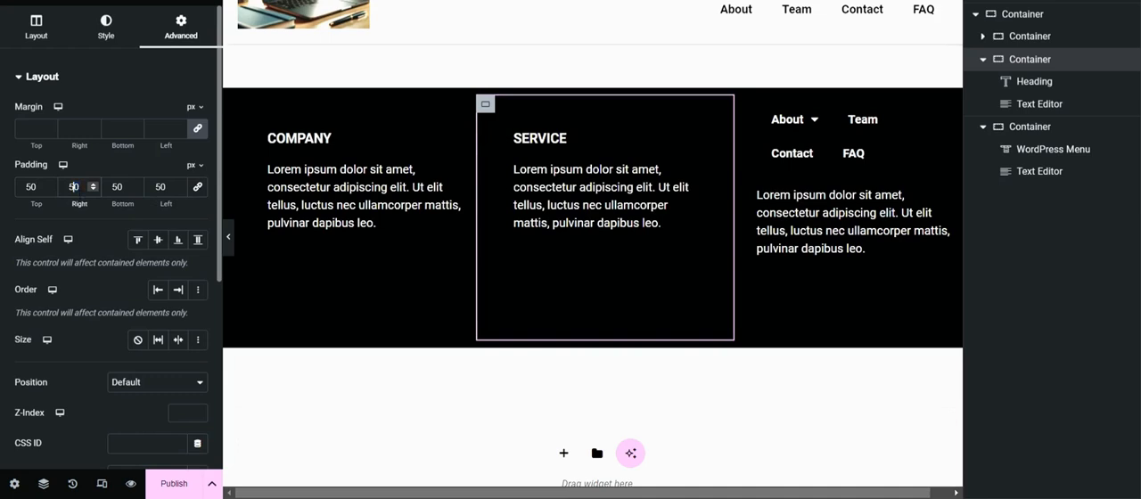
{"action": "type", "text": "0"}
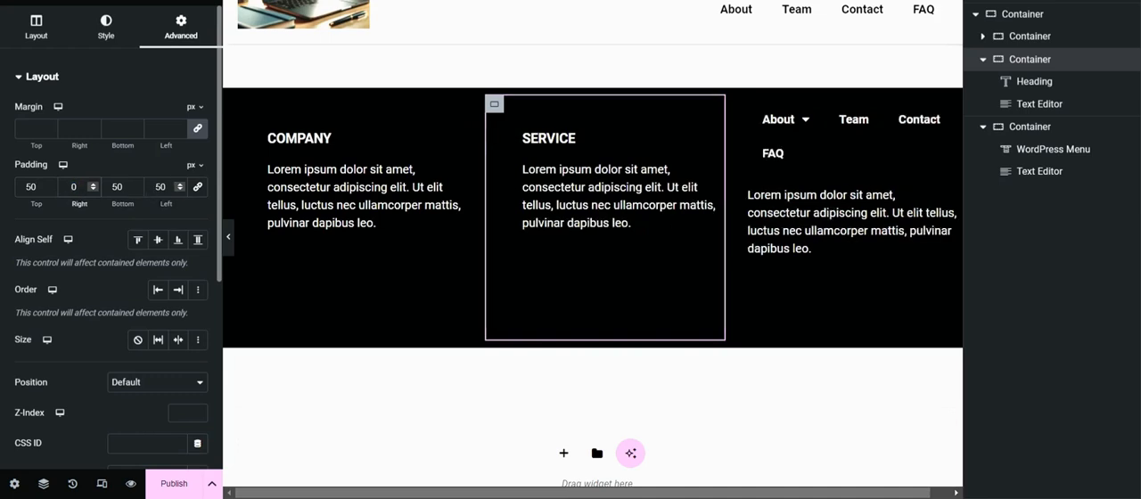
Step: Reduce the SERVICE container's left padding, trying 0 and 10 px before settling on 20 px
{"action": "double_click", "coordinate": [162, 187]}
{"action": "type", "text": "0"}
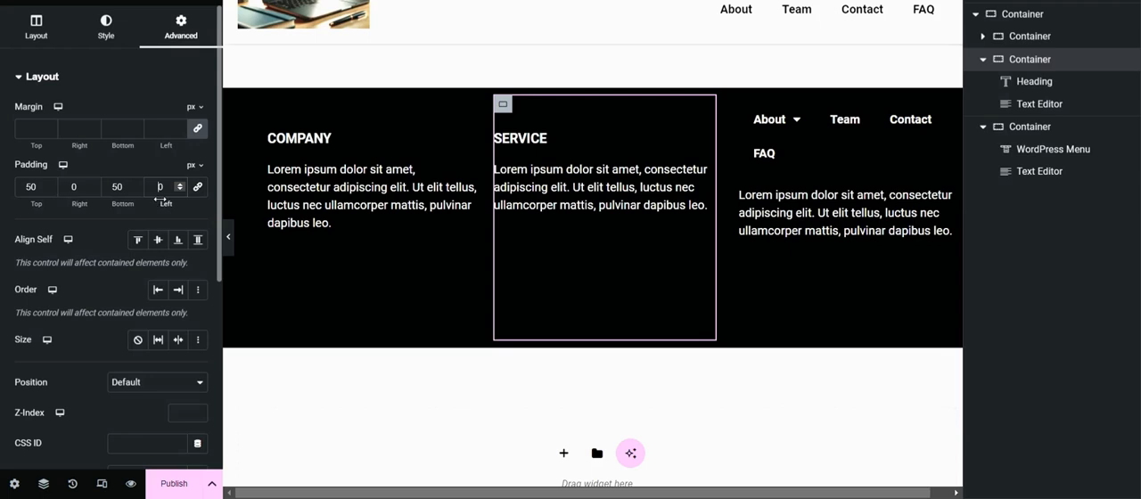
{"action": "type", "text": "3"}
{"action": "key", "text": "BackSpace"}
{"action": "type", "text": "1"}
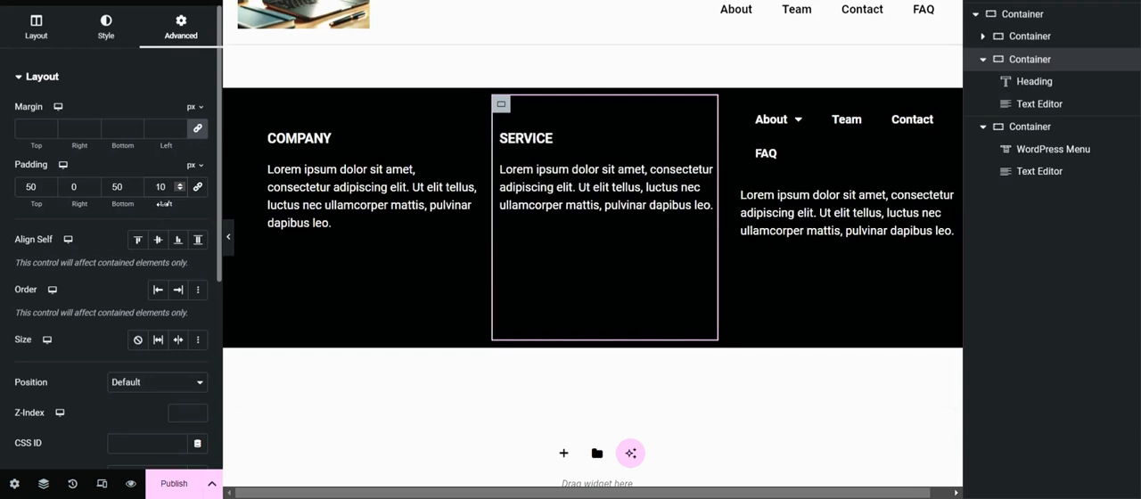
{"action": "key", "text": "BackSpace"}
{"action": "type", "text": "2"}
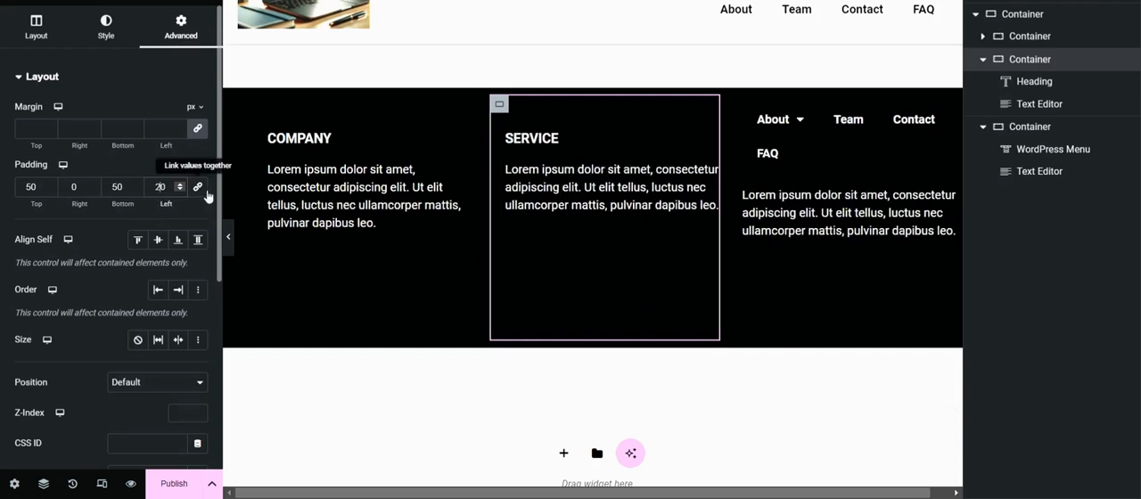
Step: Set the footer menu container's padding to 50 px at the top and bottom, 0 px at the right and 30 px at the left
{"action": "left_click", "coordinate": [1027, 126]}
{"action": "left_click", "coordinate": [190, 39]}
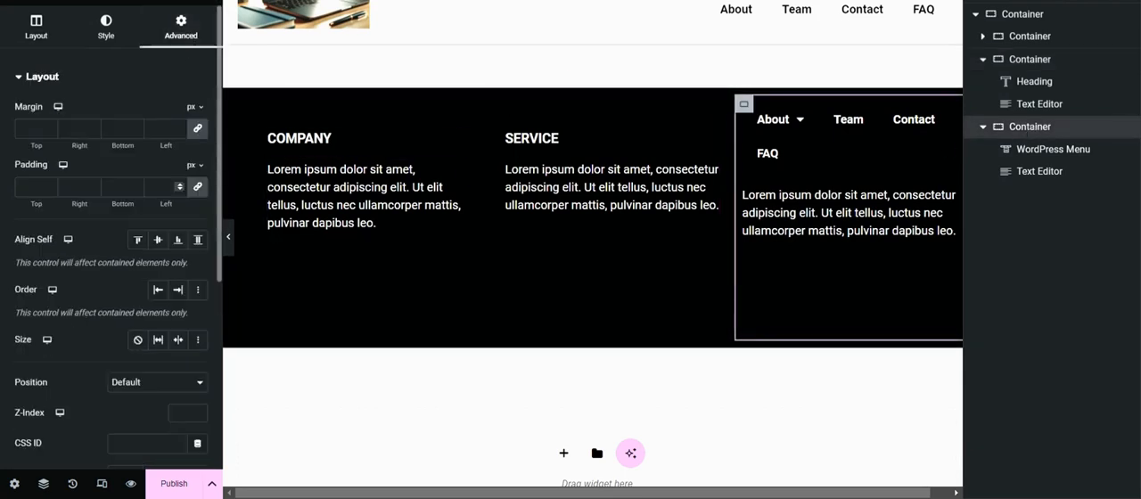
{"action": "left_click", "coordinate": [31, 187]}
{"action": "type", "text": "50"}
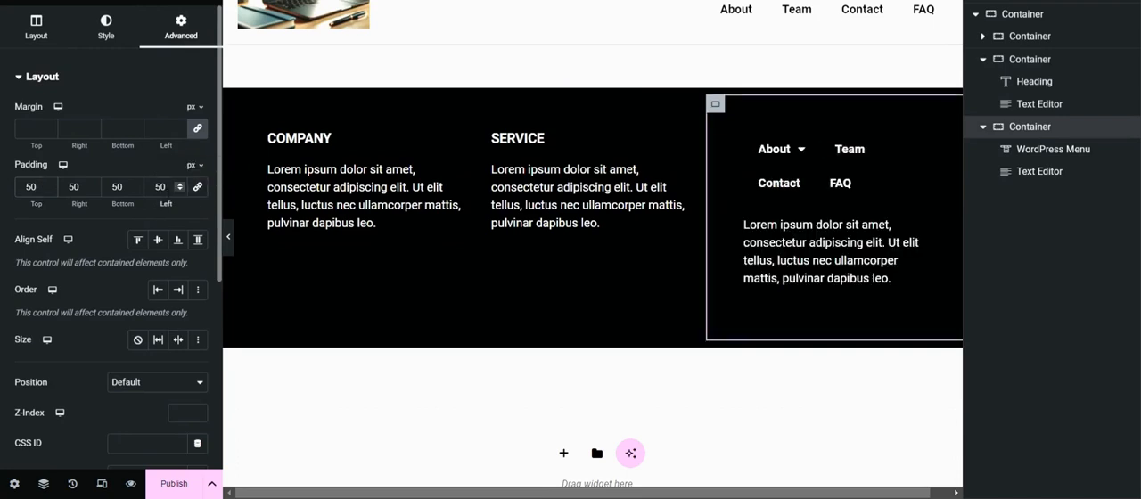
{"action": "key", "text": "BackSpace"}
{"action": "type", "text": "3"}
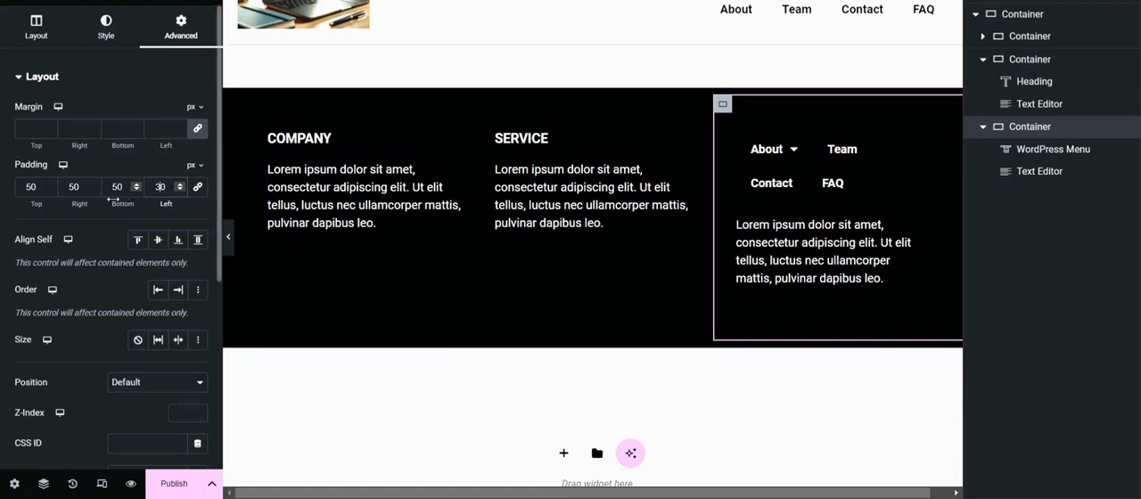
{"action": "left_click", "coordinate": [74, 187]}
{"action": "key", "text": "BackSpace"}
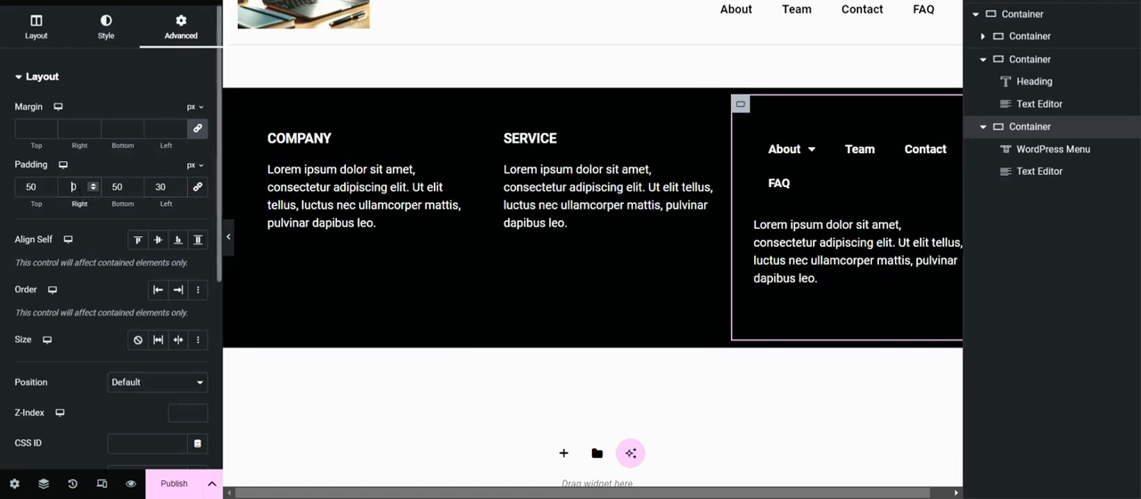
{"action": "mouse_move", "coordinate": [806, 147]}
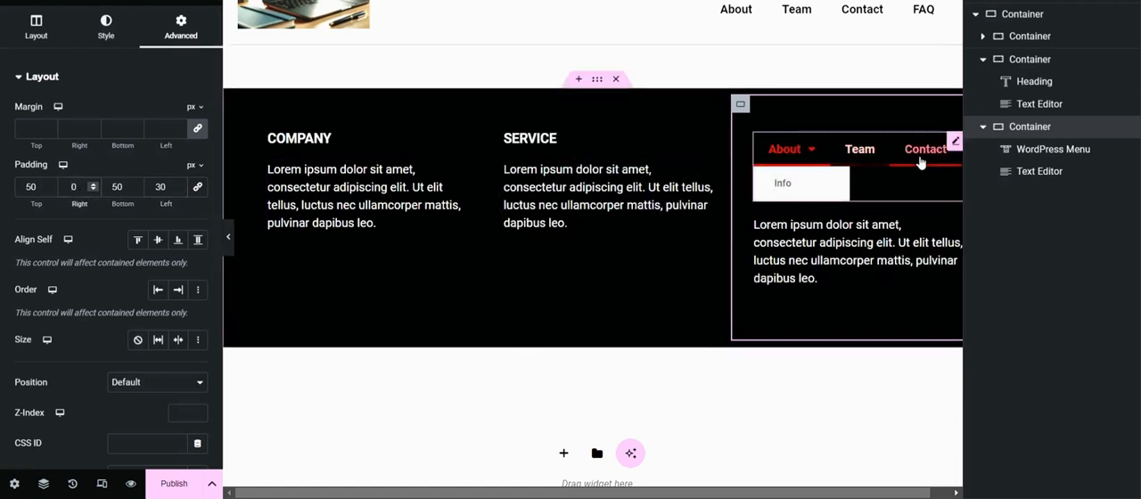
Step: Add a new single-column Flexbox container below the three-column footer container
{"action": "scroll", "coordinate": [545, 360], "scroll_direction": "down", "scroll_amount": 1}
{"action": "left_click", "coordinate": [566, 362]}
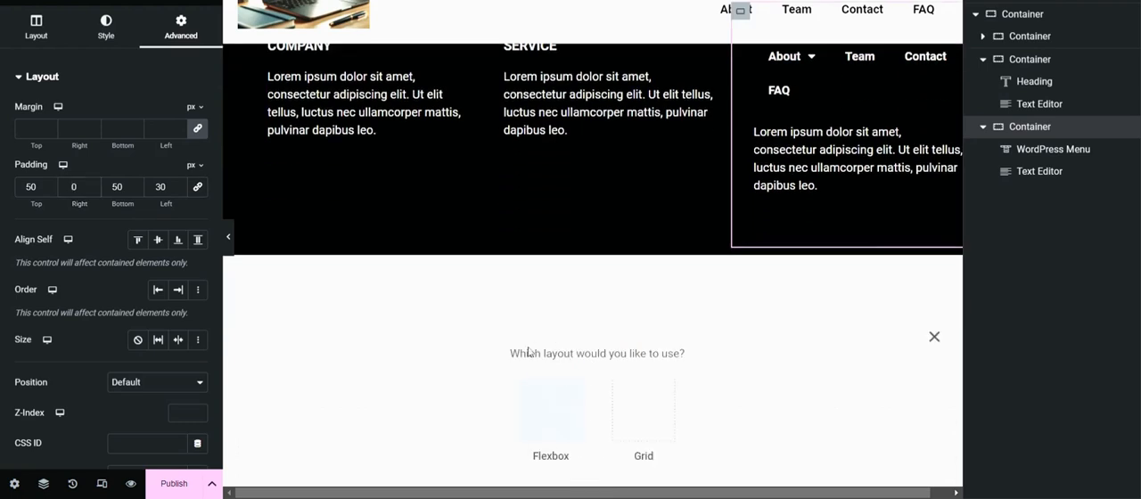
{"action": "left_click", "coordinate": [553, 410]}
{"action": "left_click", "coordinate": [393, 394]}
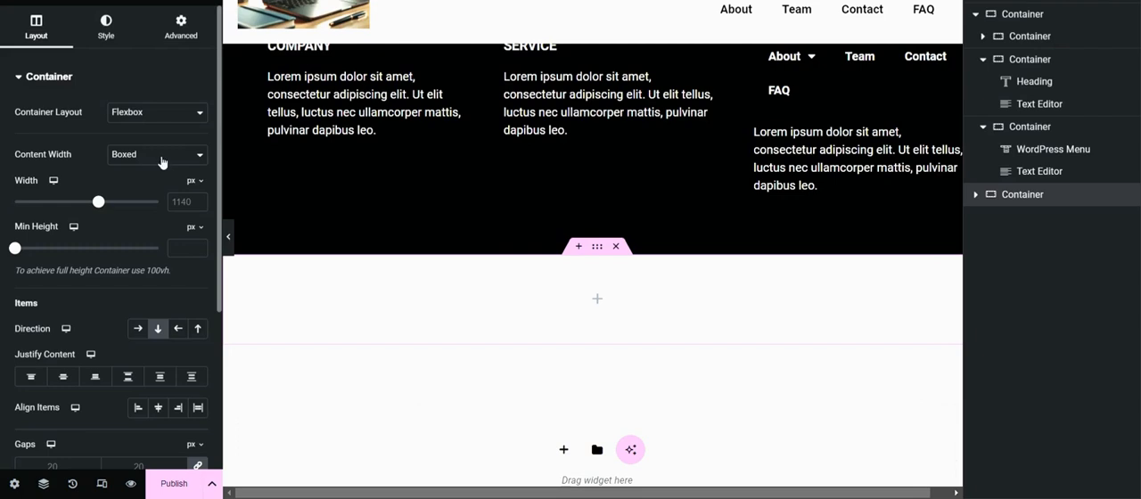
Step: Make the new container full width and give it a classic black background, #000000
{"action": "left_click", "coordinate": [106, 26]}
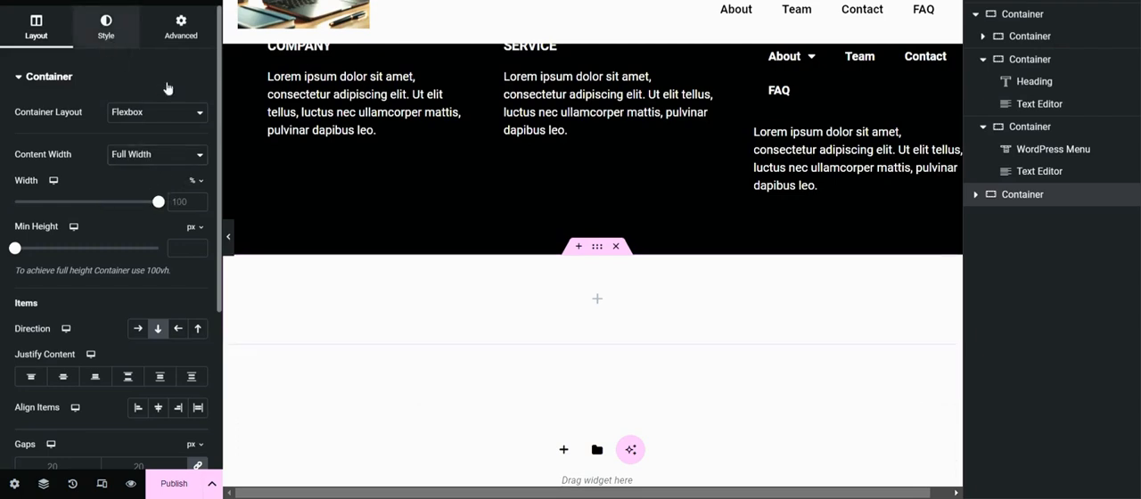
{"action": "left_click", "coordinate": [137, 145]}
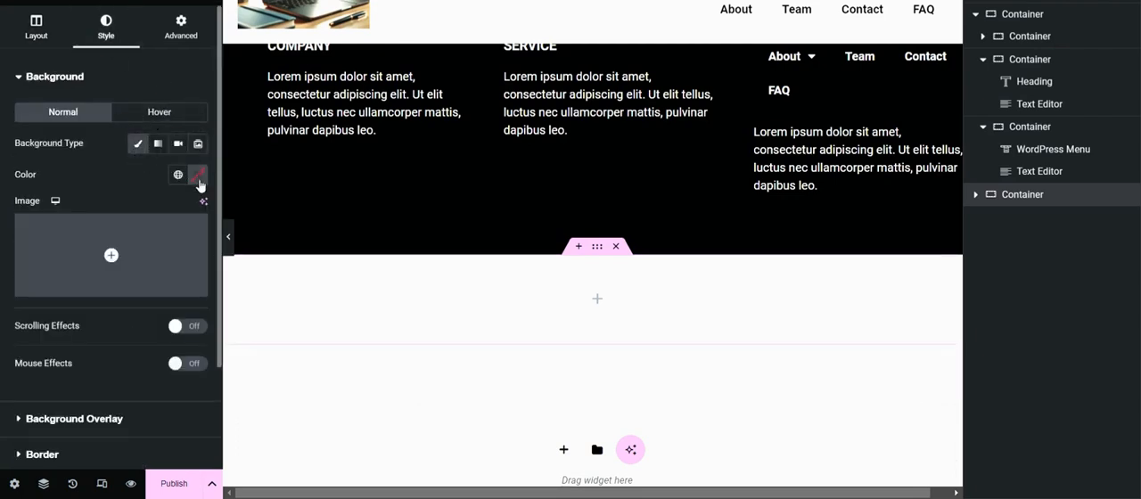
{"action": "left_click", "coordinate": [195, 174]}
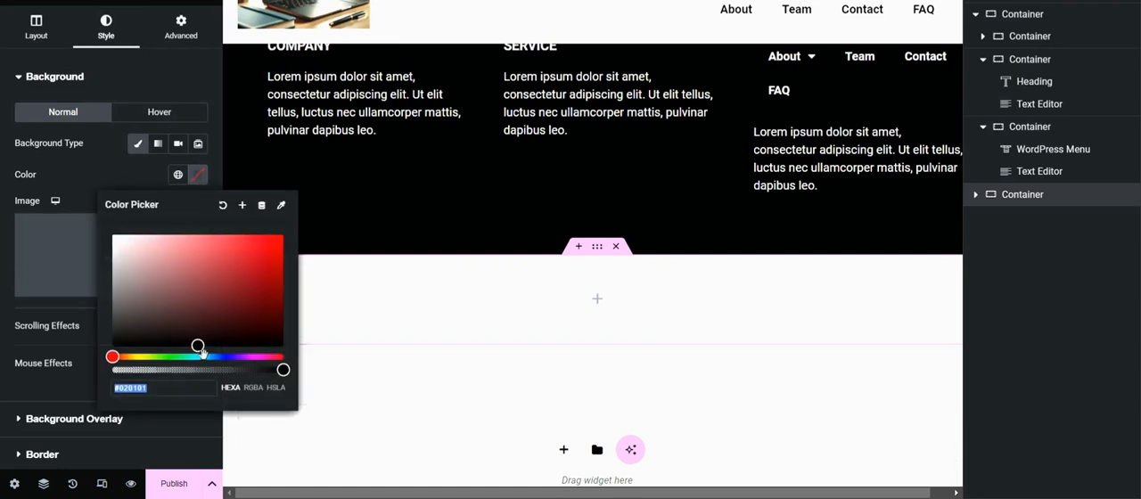
{"action": "left_click_drag", "start_coordinate": [199, 349], "coordinate": [56, 377]}
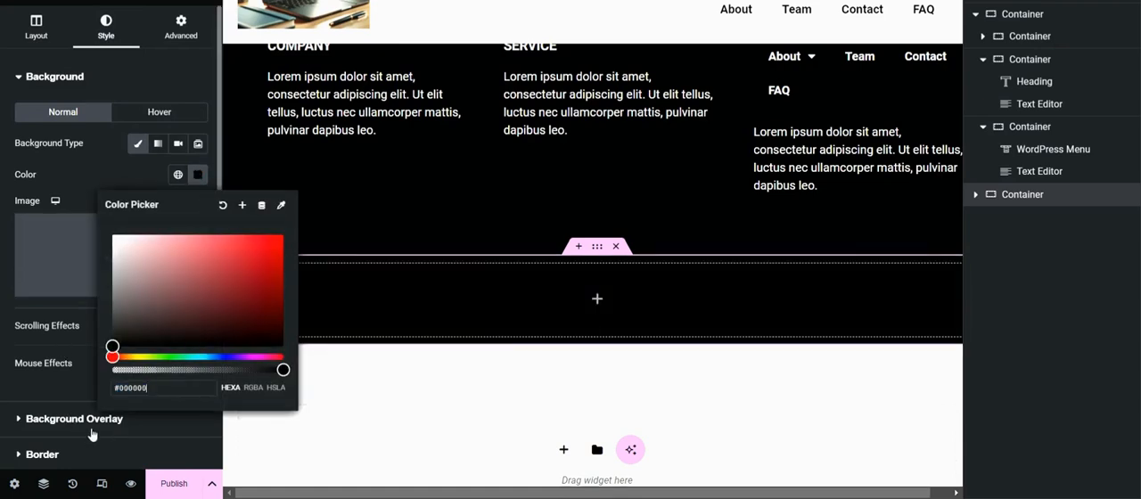
{"action": "left_click", "coordinate": [96, 175]}
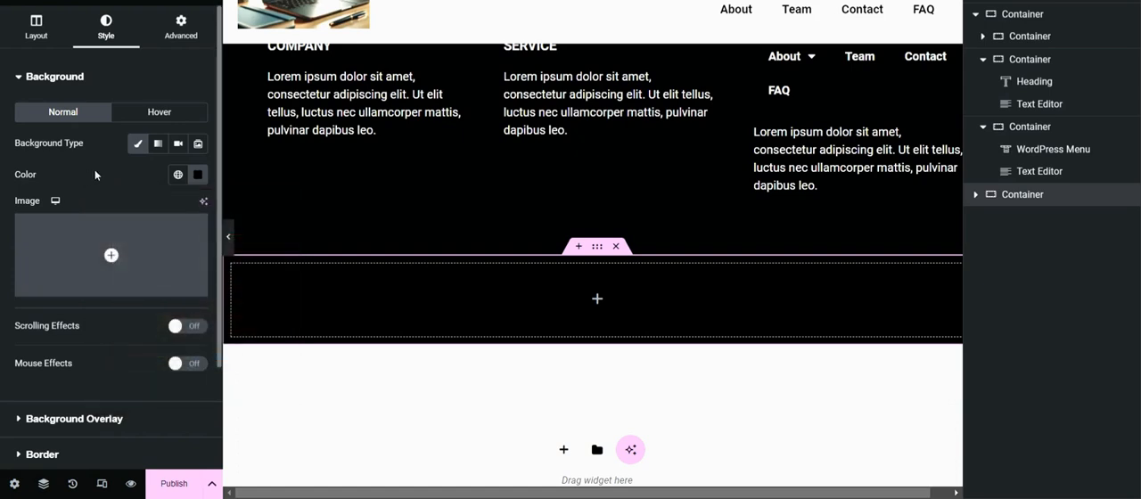
Step: Add a Text Editor widget to the new black container
{"action": "left_click", "coordinate": [210, 3]}
{"action": "scroll", "coordinate": [95, 356], "scroll_direction": "down", "scroll_amount": 5}
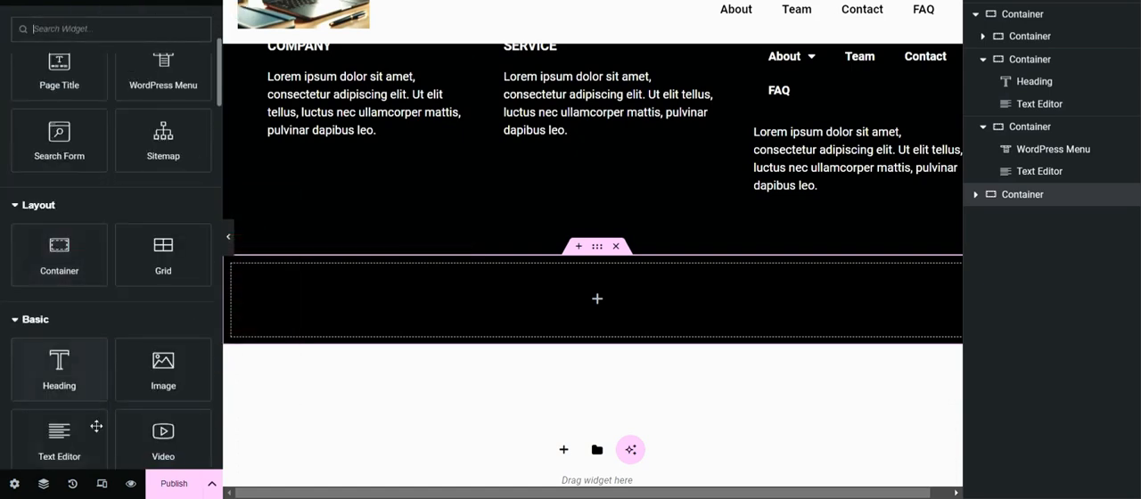
{"action": "left_click", "coordinate": [60, 437]}
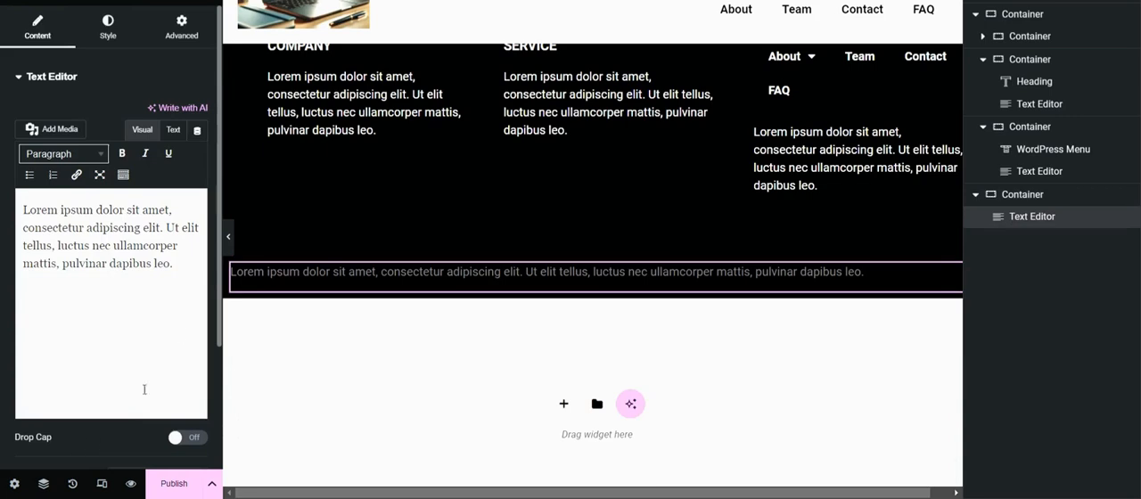
Step: Copy the copyright symbol from the Google results page and replace the new widget's placeholder text with "© 2024 - Copyright"
{"action": "left_click", "coordinate": [115, 32]}
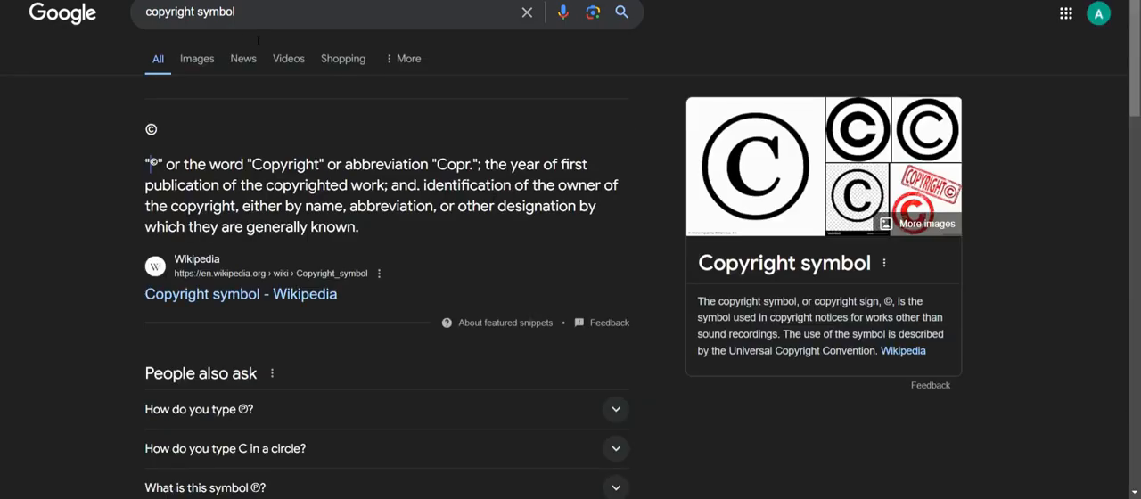
{"action": "left_click_drag", "start_coordinate": [160, 130], "coordinate": [132, 130]}
{"action": "key", "text": "ctrl+c"}
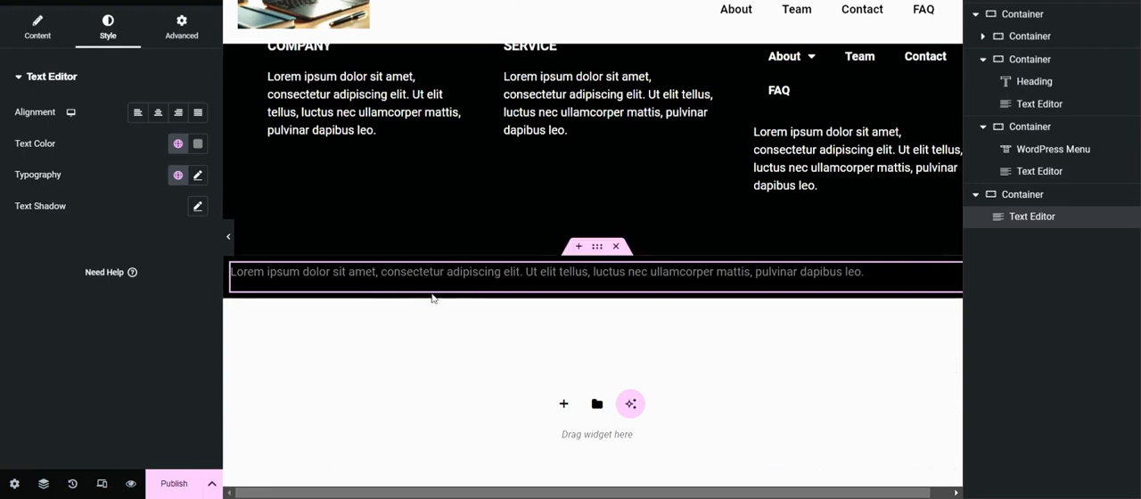
{"action": "left_click", "coordinate": [49, 34]}
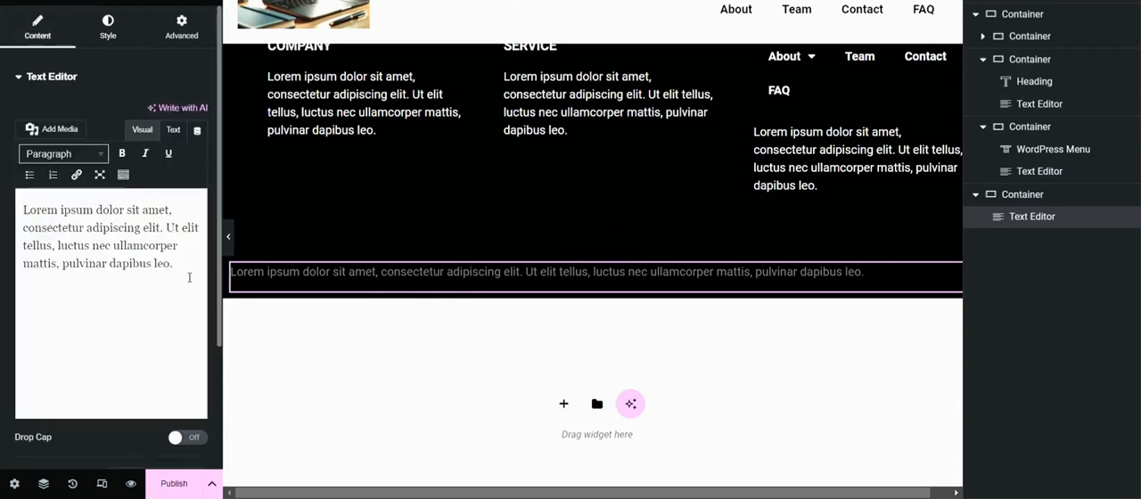
{"action": "key", "text": "ctrl+a"}
{"action": "key", "text": "ctrl+v"}
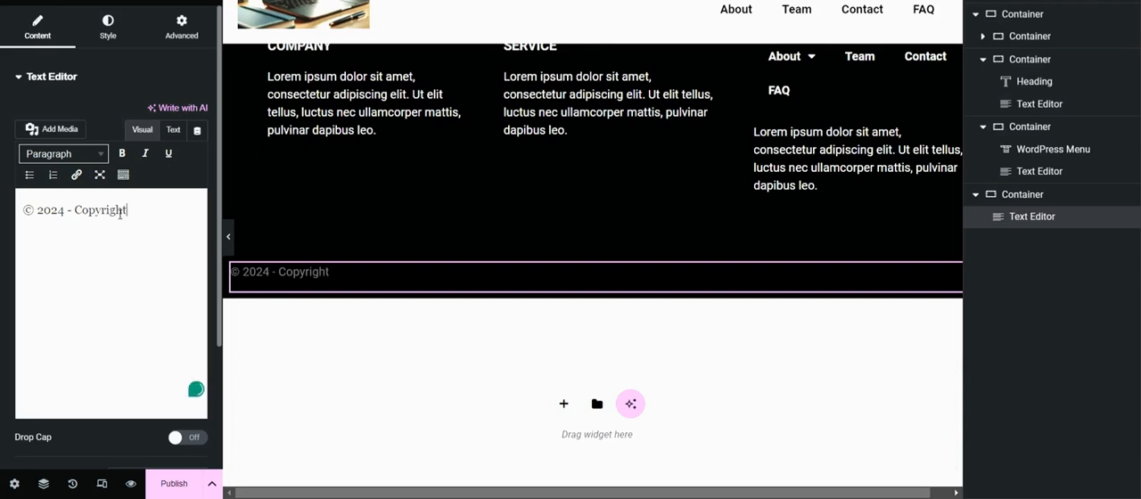
Step: Center the copyright text and set its text color to white
{"action": "left_click", "coordinate": [107, 27]}
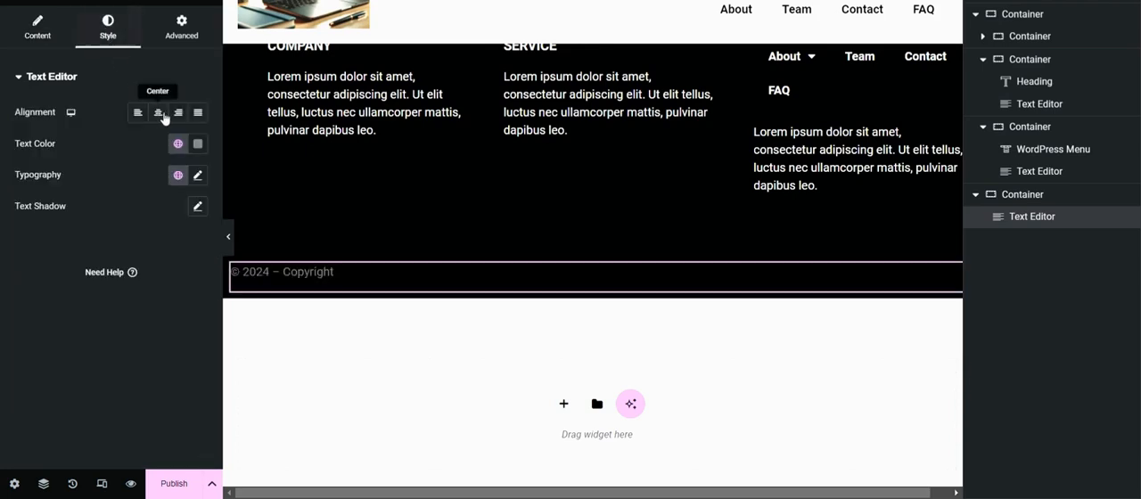
{"action": "left_click", "coordinate": [159, 114]}
{"action": "left_click", "coordinate": [197, 143]}
{"action": "left_click_drag", "start_coordinate": [116, 261], "coordinate": [114, 203]}
{"action": "left_click", "coordinate": [117, 136]}
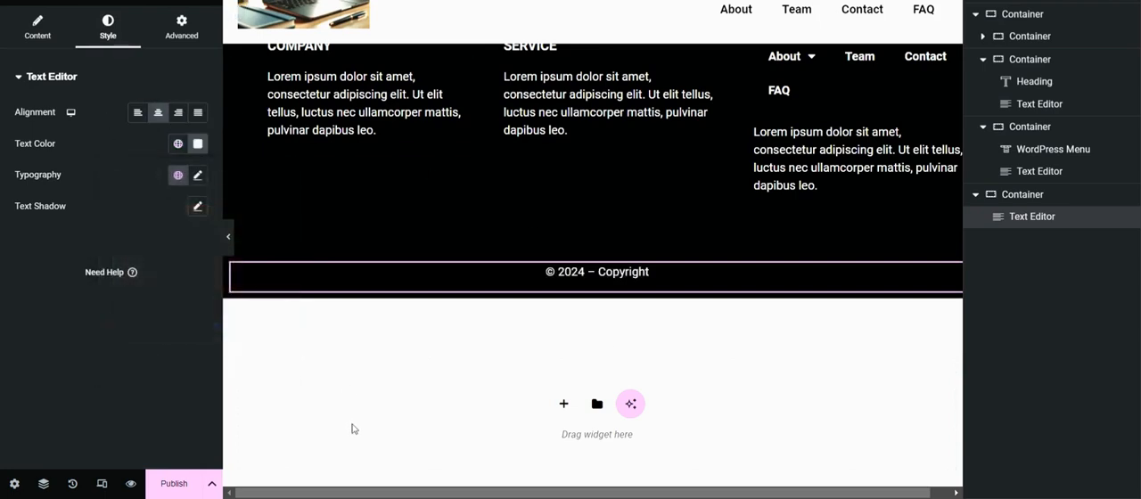
Step: Publish the footer template with the display condition Include Entire Site
{"action": "scroll", "coordinate": [622, 285], "scroll_direction": "up", "scroll_amount": 2}
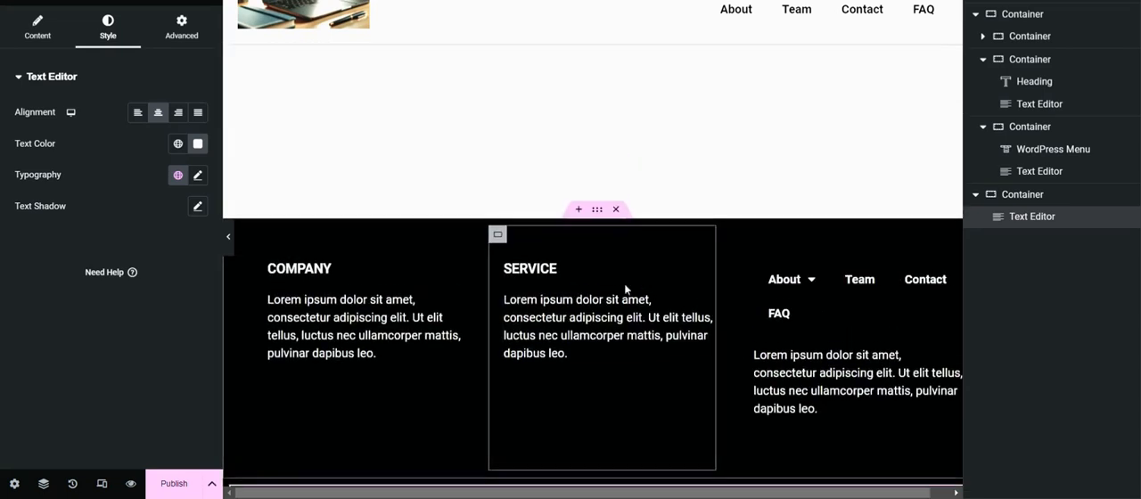
{"action": "scroll", "coordinate": [301, 306], "scroll_direction": "down", "scroll_amount": 1}
{"action": "scroll", "coordinate": [300, 321], "scroll_direction": "up", "scroll_amount": 1}
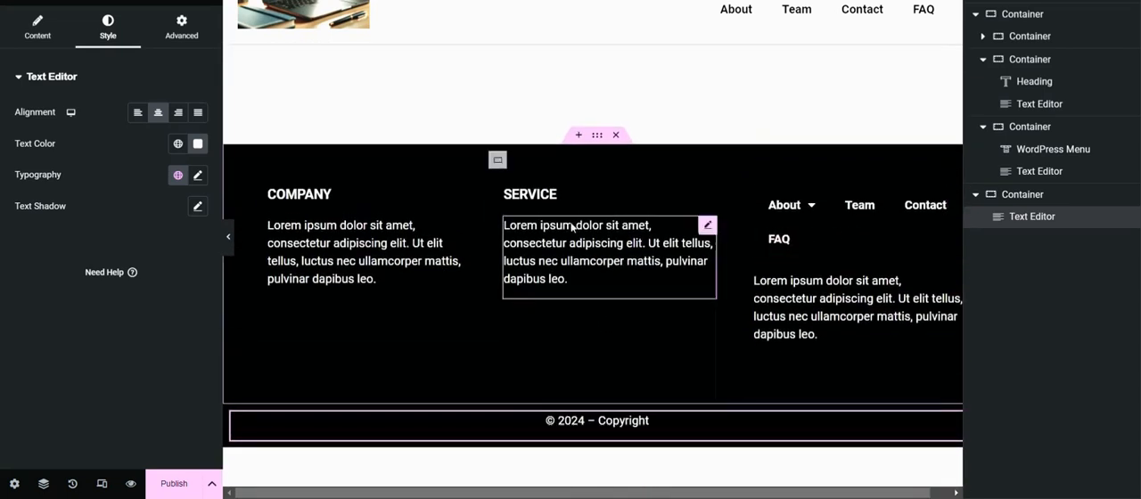
{"action": "left_click", "coordinate": [169, 490]}
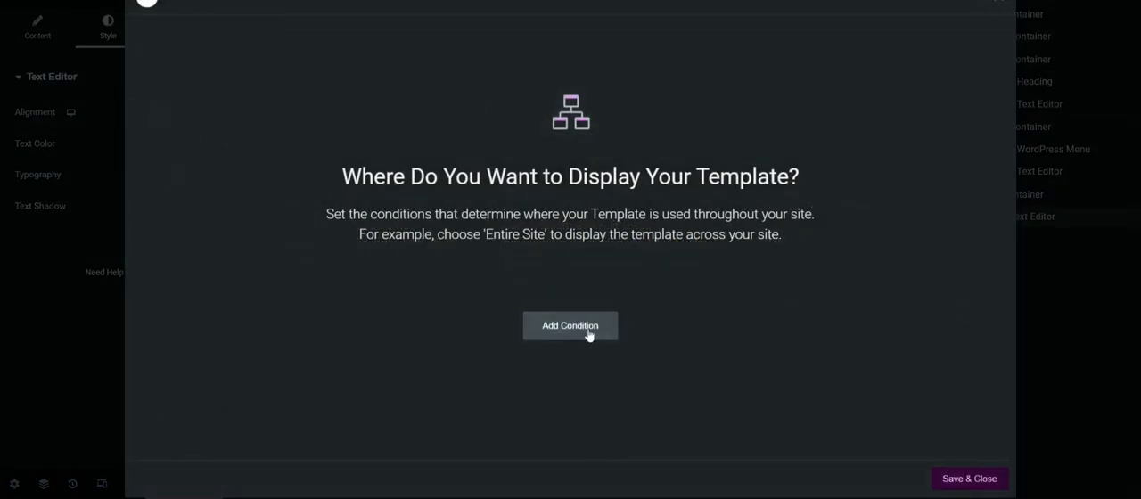
{"action": "left_click", "coordinate": [586, 332]}
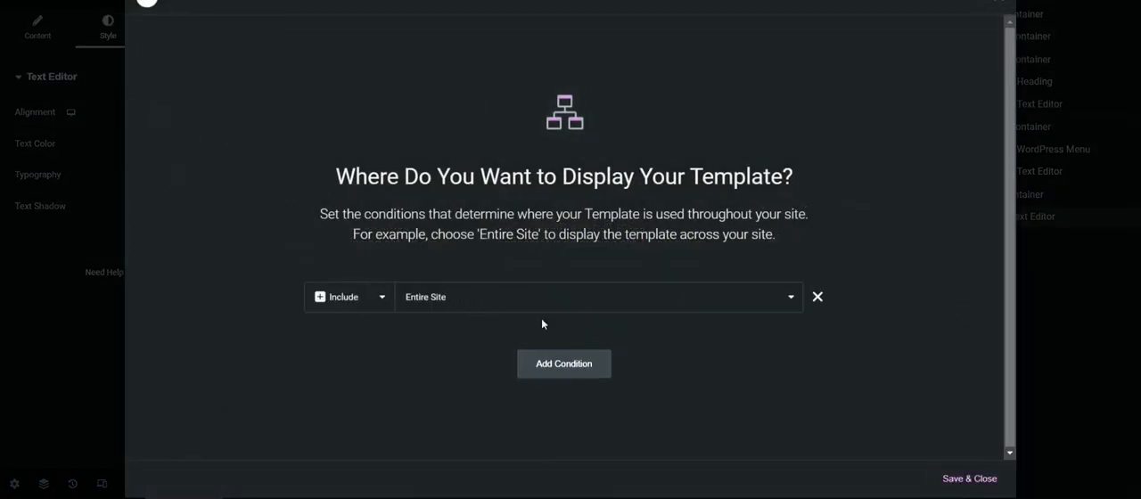
{"action": "left_click", "coordinate": [966, 478]}
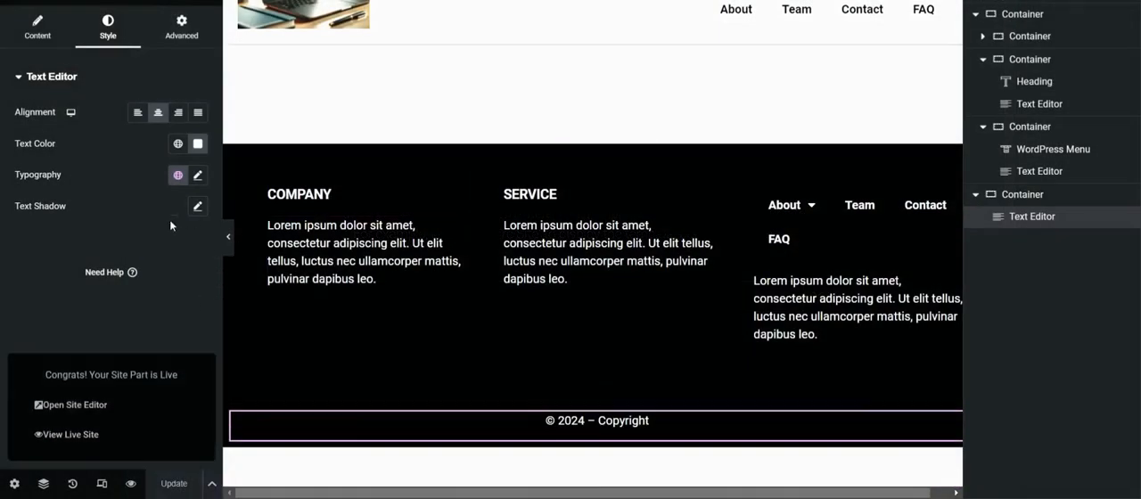
Step: Preview the footer layout in the tablet and mobile responsive modes
{"action": "left_click", "coordinate": [102, 484]}
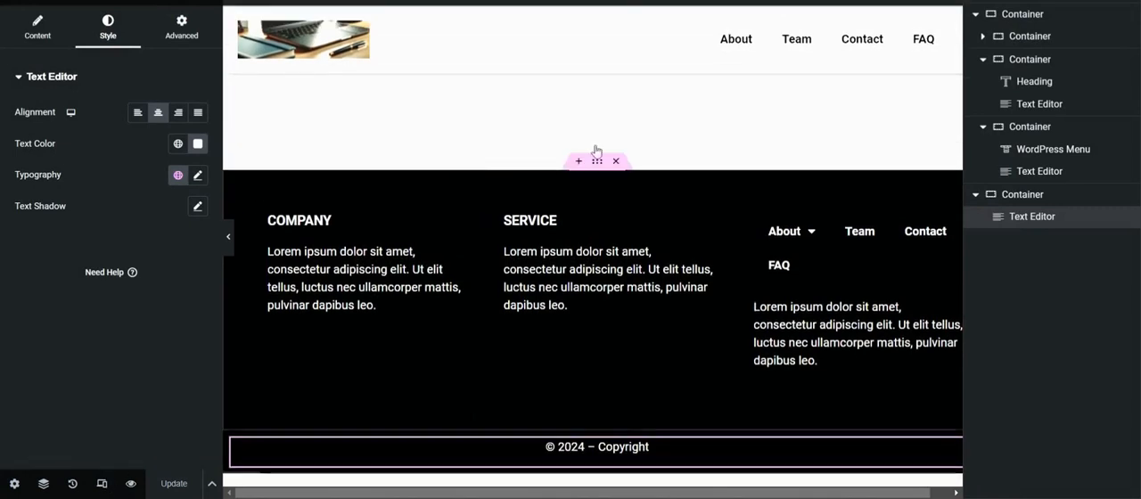
{"action": "scroll", "coordinate": [628, 344], "scroll_direction": "down", "scroll_amount": 1}
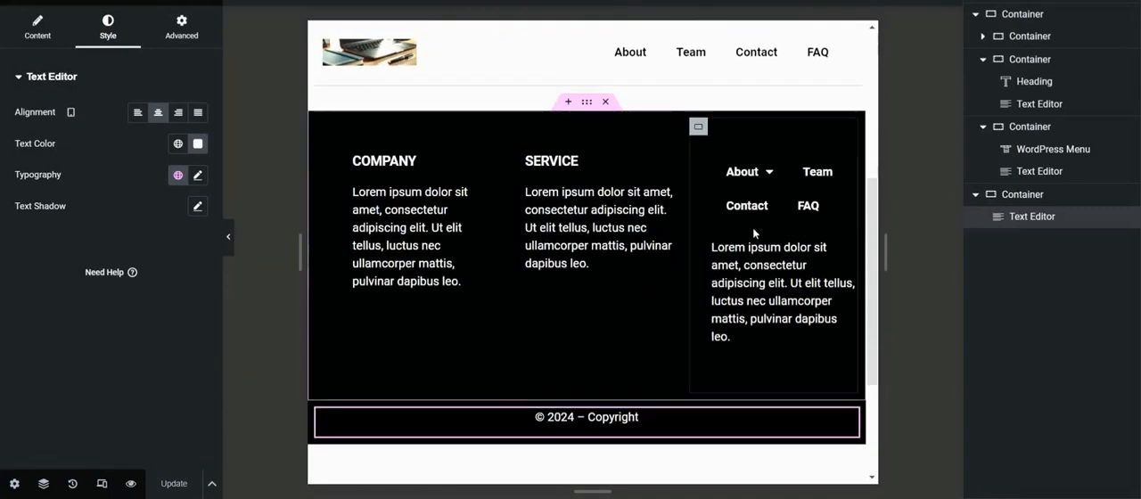
{"action": "left_click", "coordinate": [551, 2]}
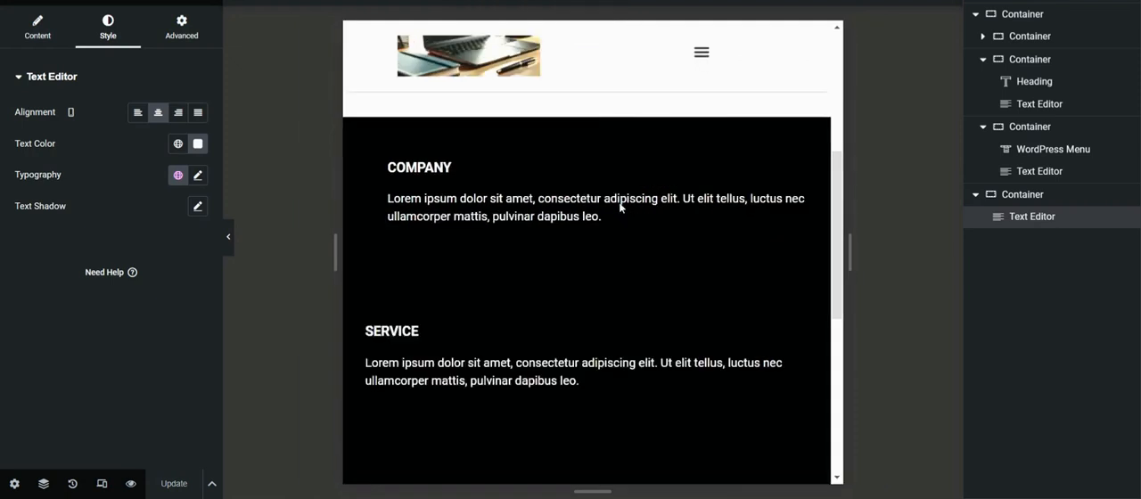
Step: Examine the stacked footer columns from top to bottom at tablet and mobile widths, and exit the responsive mode
{"action": "scroll", "coordinate": [598, 275], "scroll_direction": "down", "scroll_amount": 5}
{"action": "scroll", "coordinate": [600, 266], "scroll_direction": "up", "scroll_amount": 1}
{"action": "scroll", "coordinate": [595, 259], "scroll_direction": "up", "scroll_amount": 6}
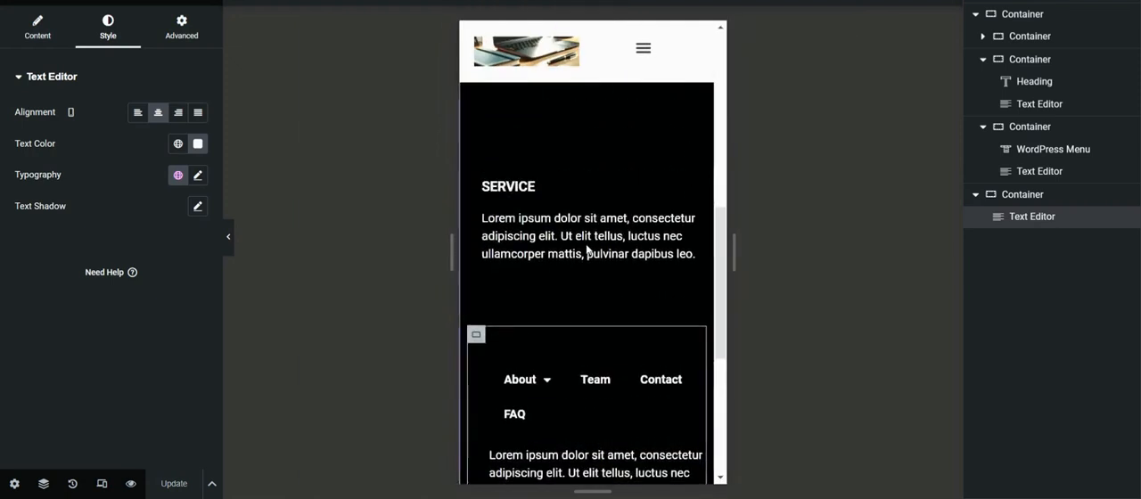
{"action": "scroll", "coordinate": [585, 252], "scroll_direction": "down", "scroll_amount": 5}
{"action": "scroll", "coordinate": [584, 251], "scroll_direction": "up", "scroll_amount": 5}
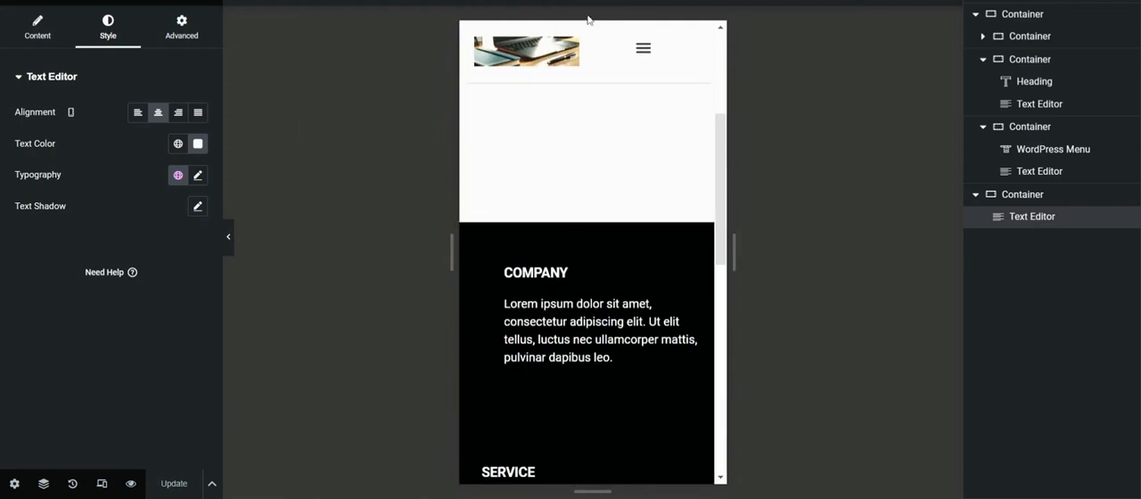
{"action": "left_click", "coordinate": [953, 4]}
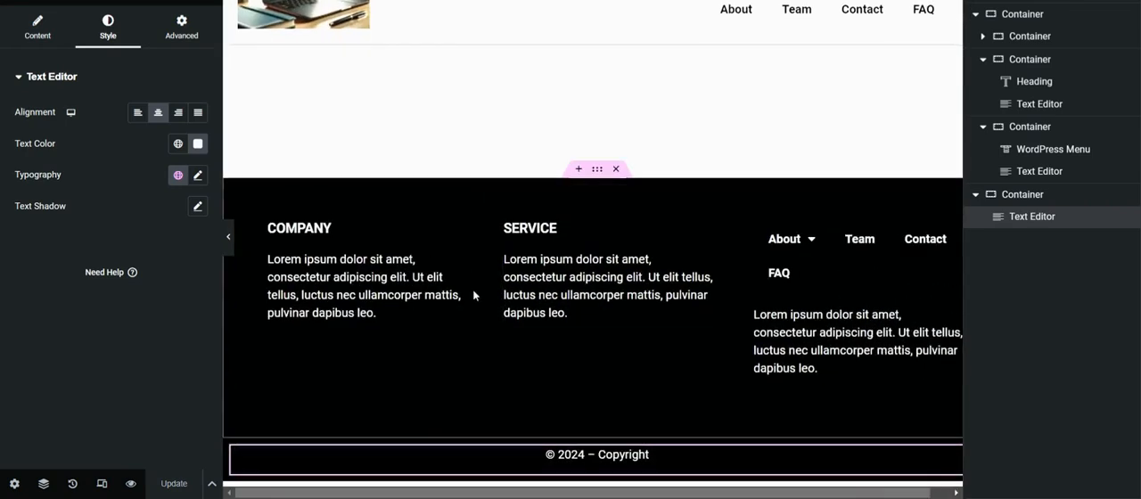
Step: Open the footer's live preview and check the footer on the page linked from the header logo and on the Contact page
{"action": "mouse_move", "coordinate": [134, 485]}
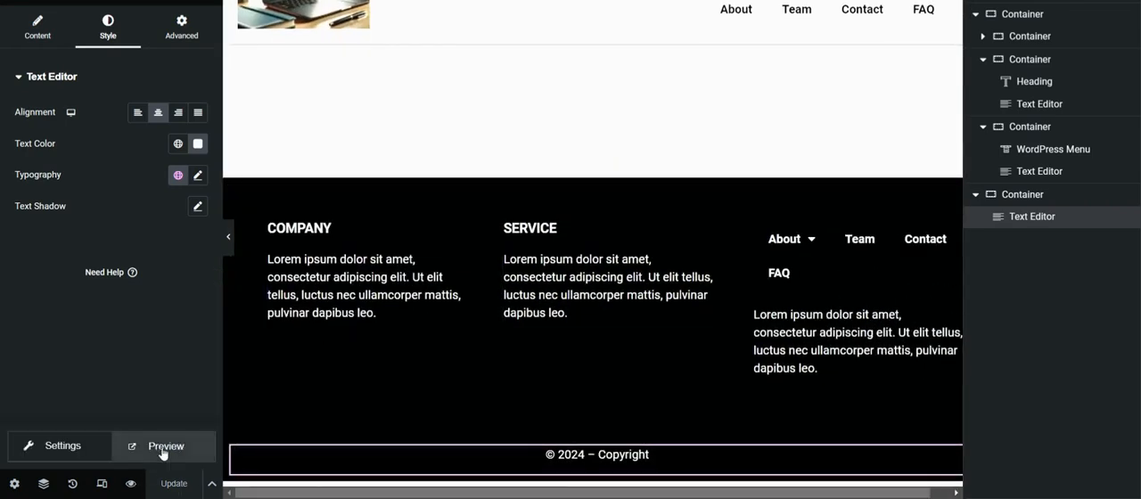
{"action": "left_click", "coordinate": [160, 450]}
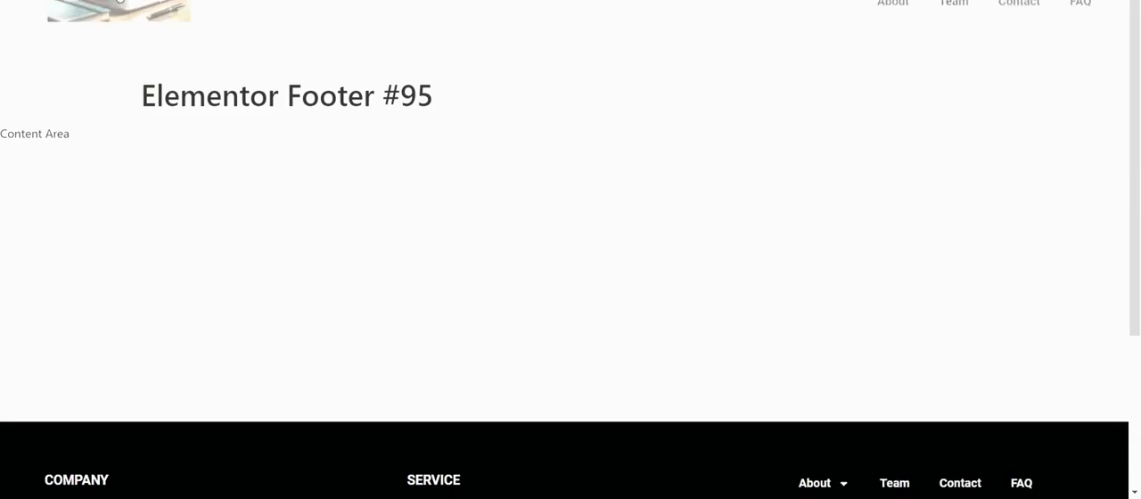
{"action": "left_click", "coordinate": [129, 33]}
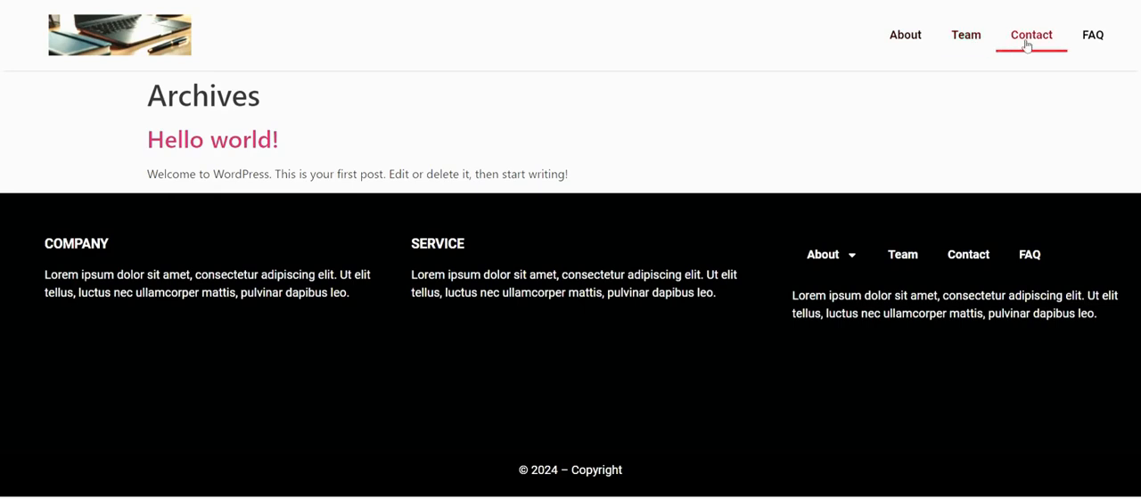
{"action": "scroll", "coordinate": [530, 255], "scroll_direction": "down", "scroll_amount": 3}
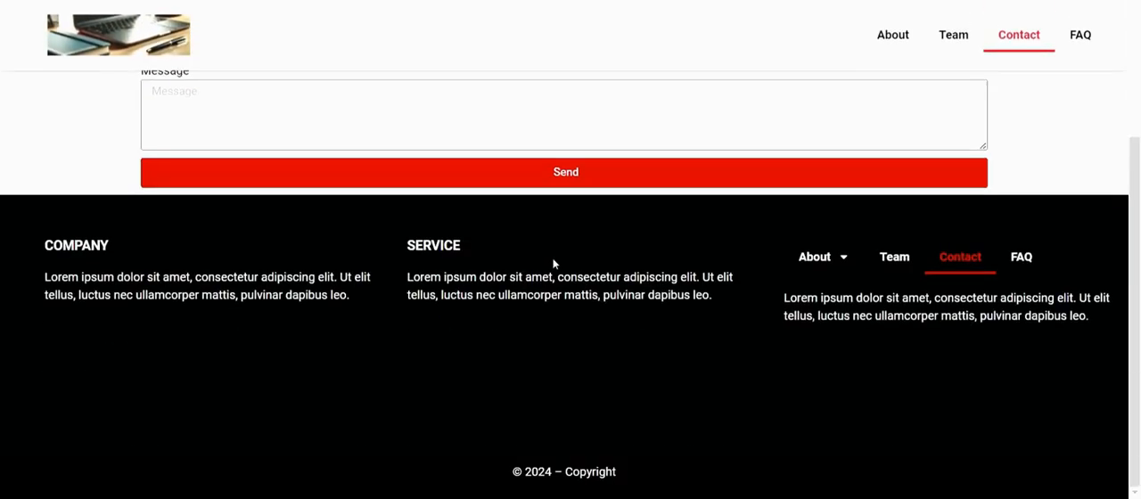